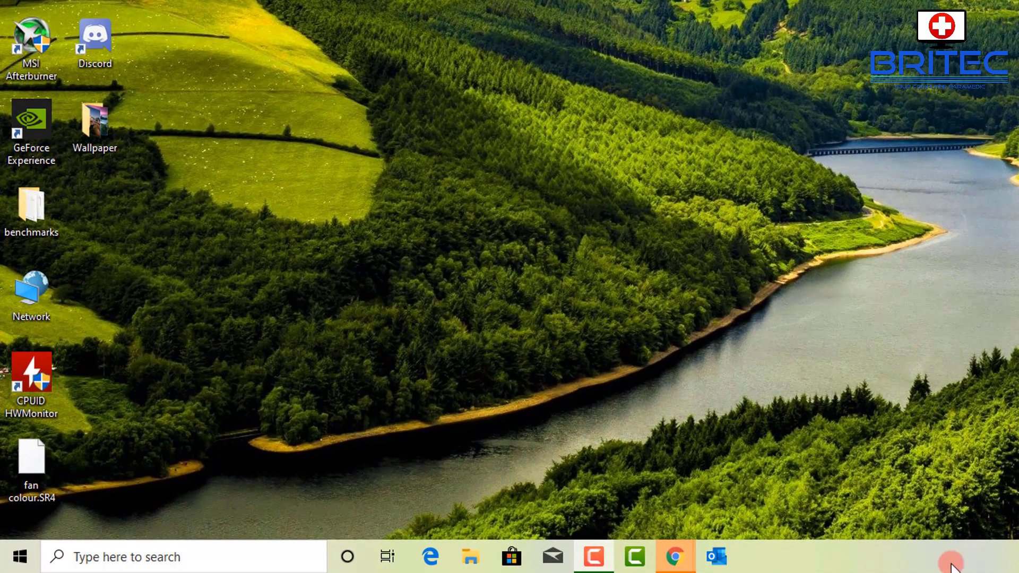
# Step: Search Windows for gpedit.msc and launch the Local Group Policy Editor
pyautogui.click(112, 557)
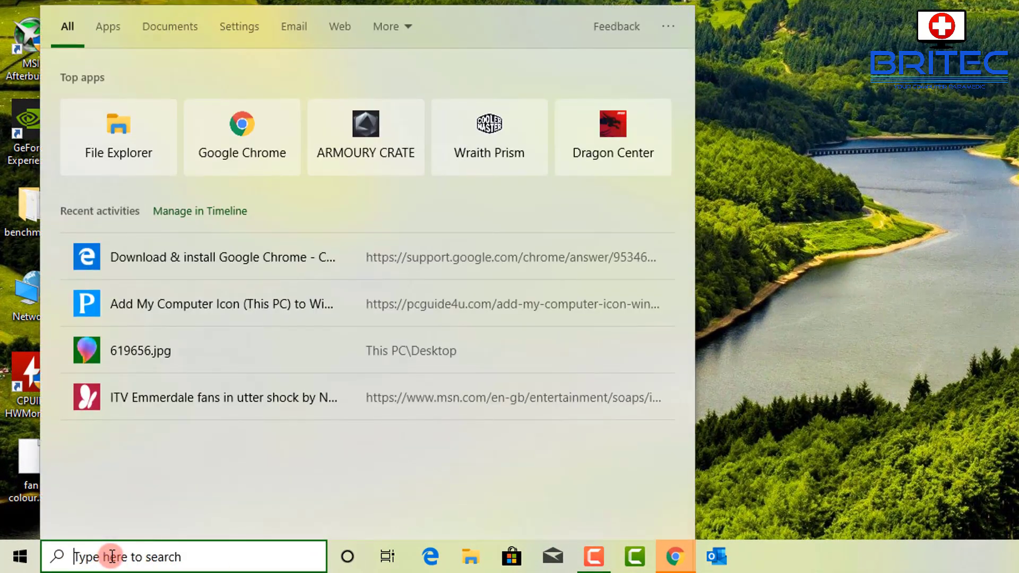
pyautogui.write('gpedit')
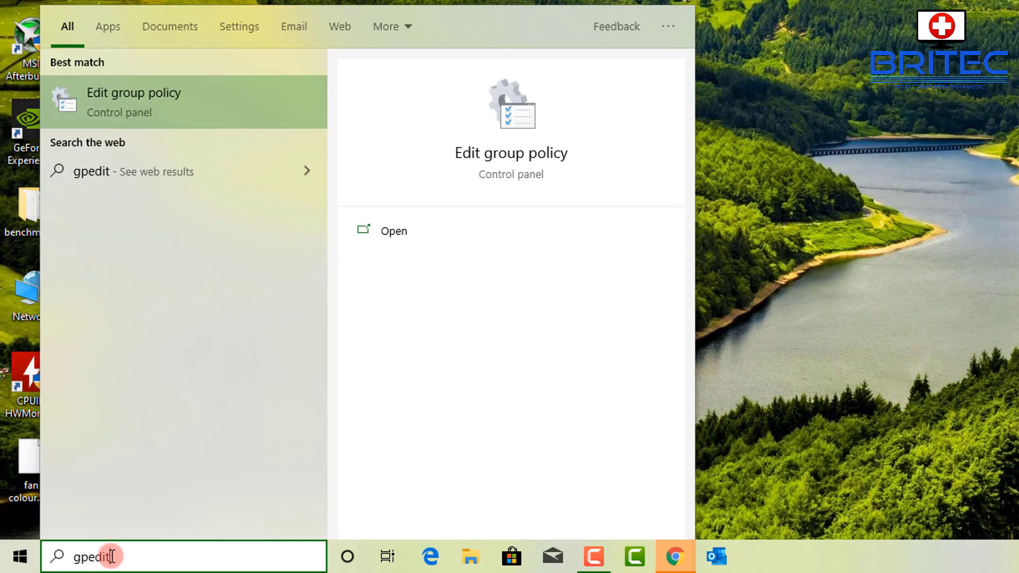
pyautogui.write('.msc')
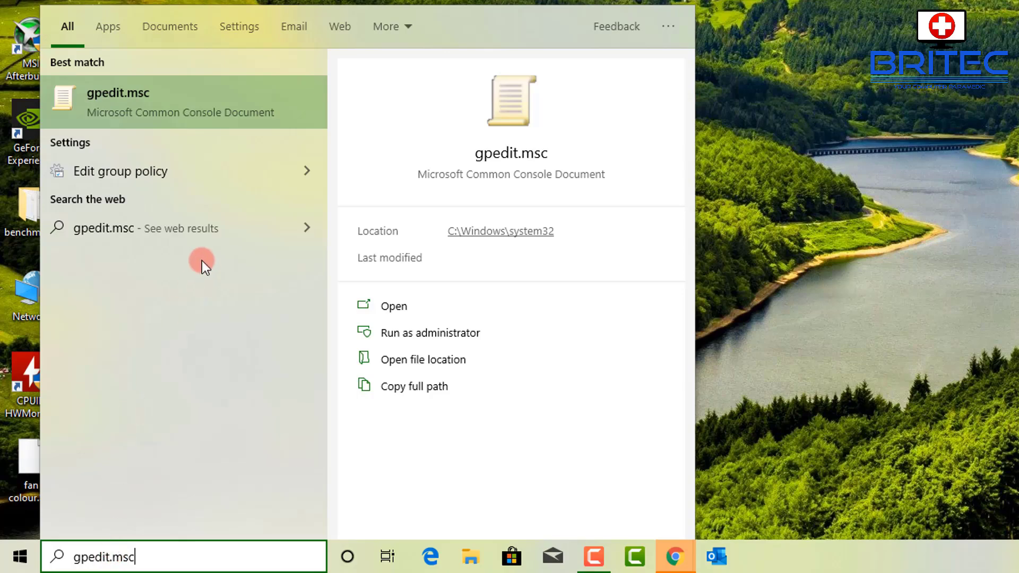
pyautogui.click(160, 104)
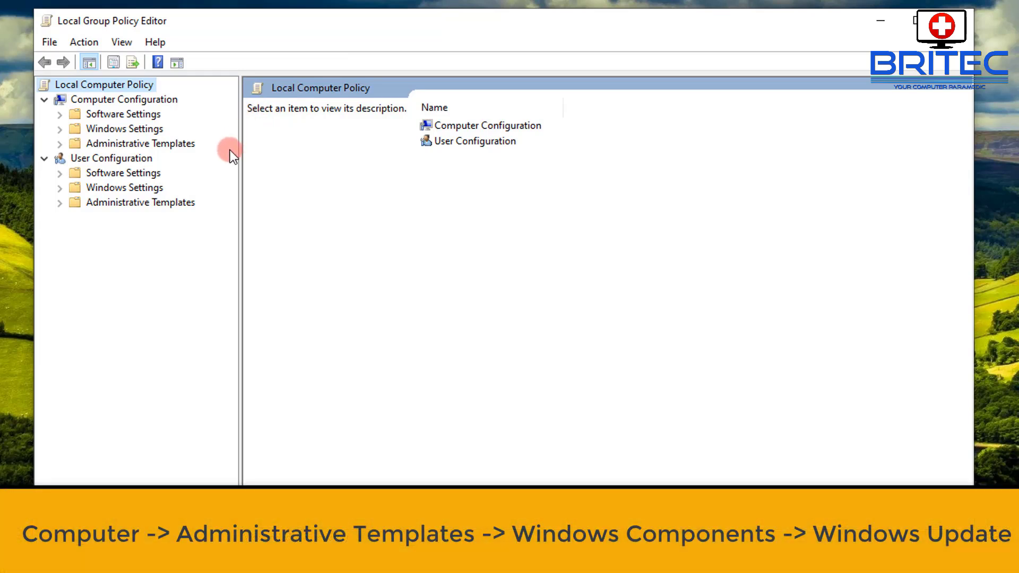
# Step: Browse Computer Configuration > Administrative Templates > Windows Components > Windows Update, widening the tree pane
pyautogui.click(91, 100)
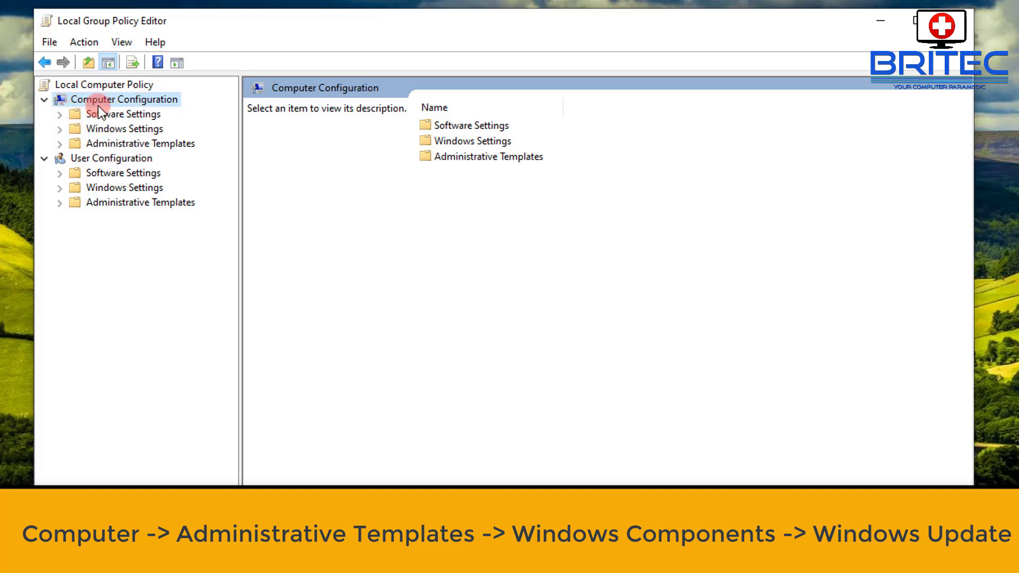
pyautogui.click(112, 145)
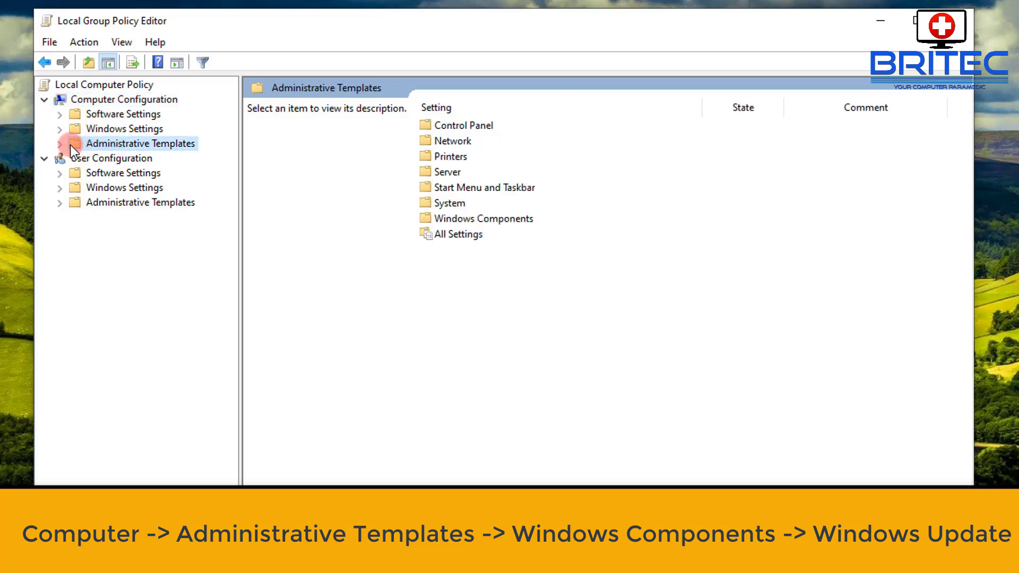
pyautogui.click(59, 145)
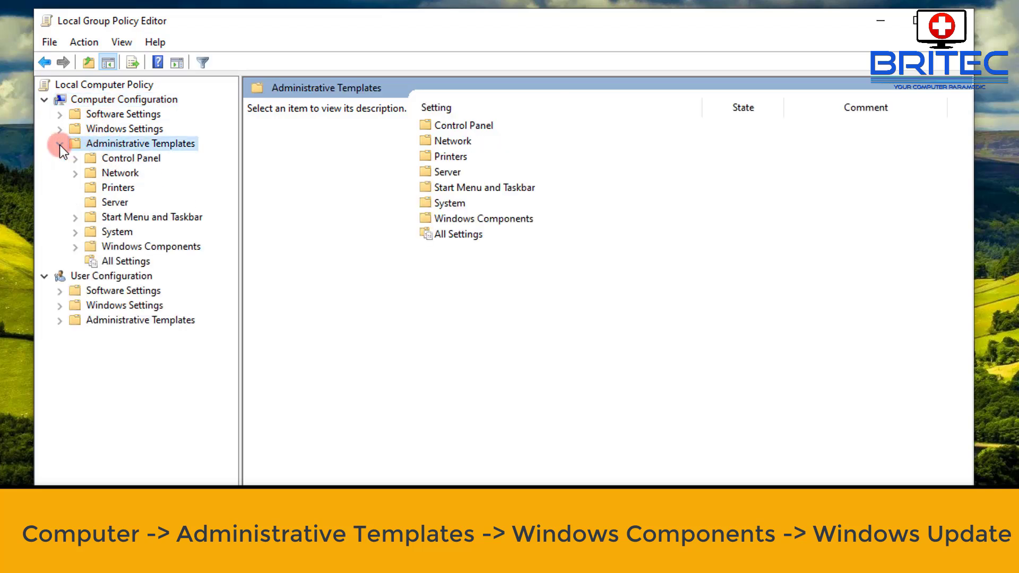
pyautogui.click(132, 250)
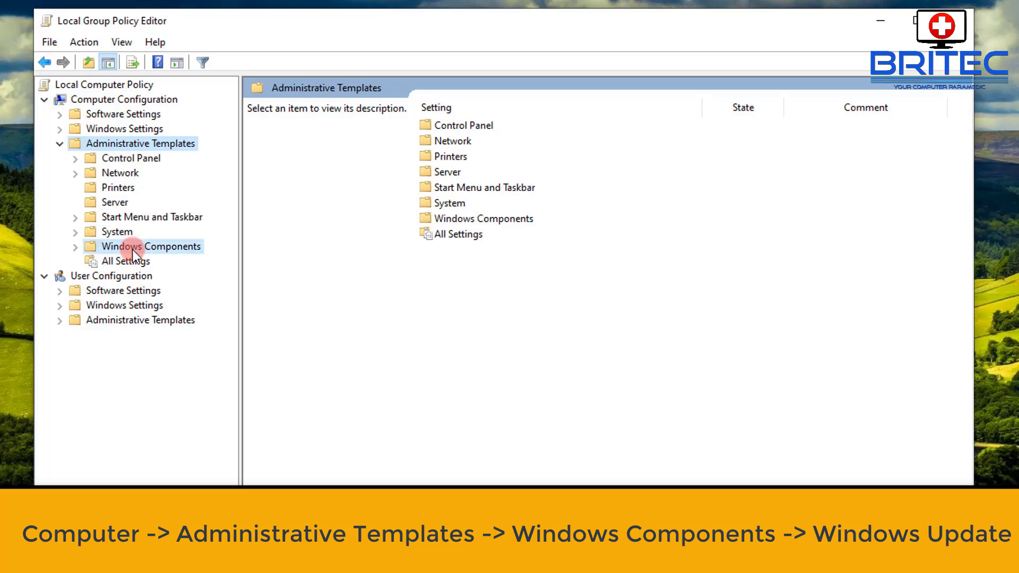
pyautogui.click(75, 247)
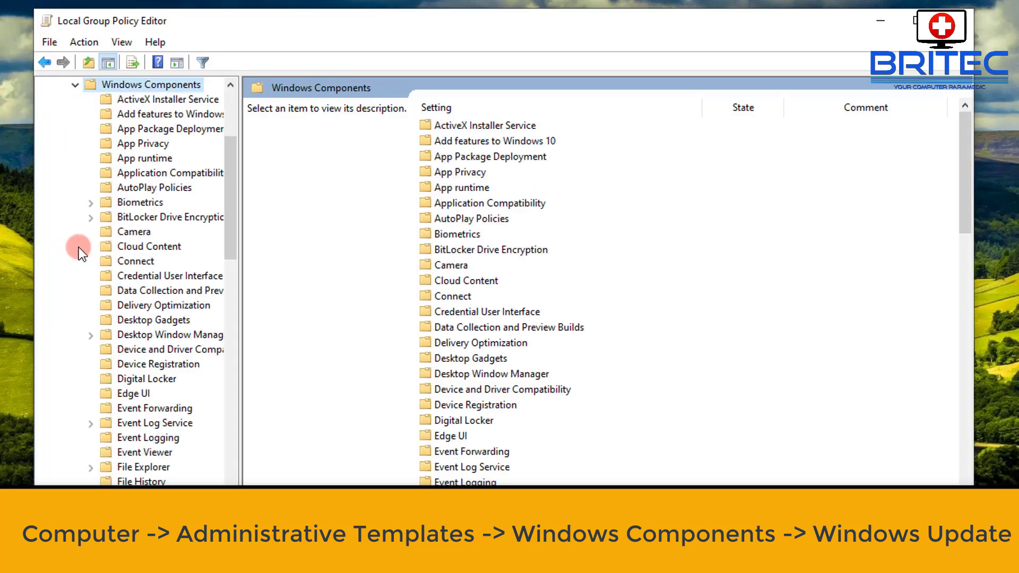
pyautogui.moveTo(238, 276); pyautogui.dragTo(321, 287)
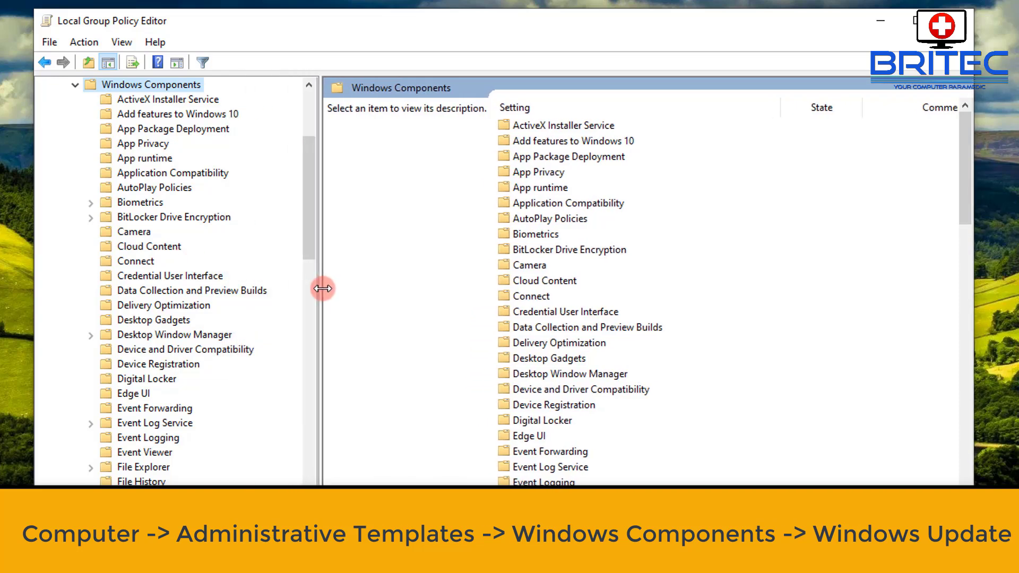
pyautogui.moveTo(315, 168); pyautogui.dragTo(317, 389)
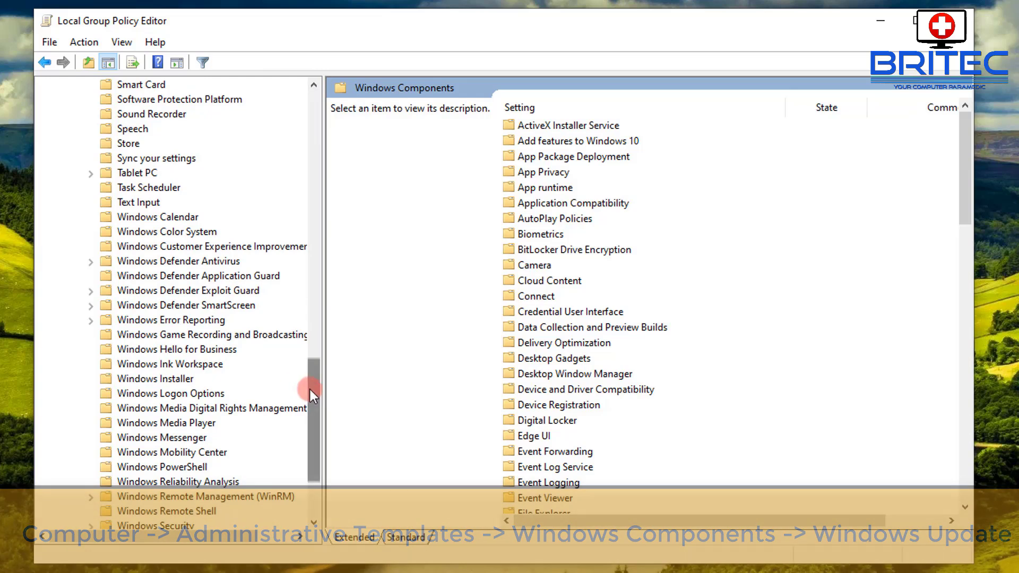
pyautogui.scroll(-2, 282, 409)
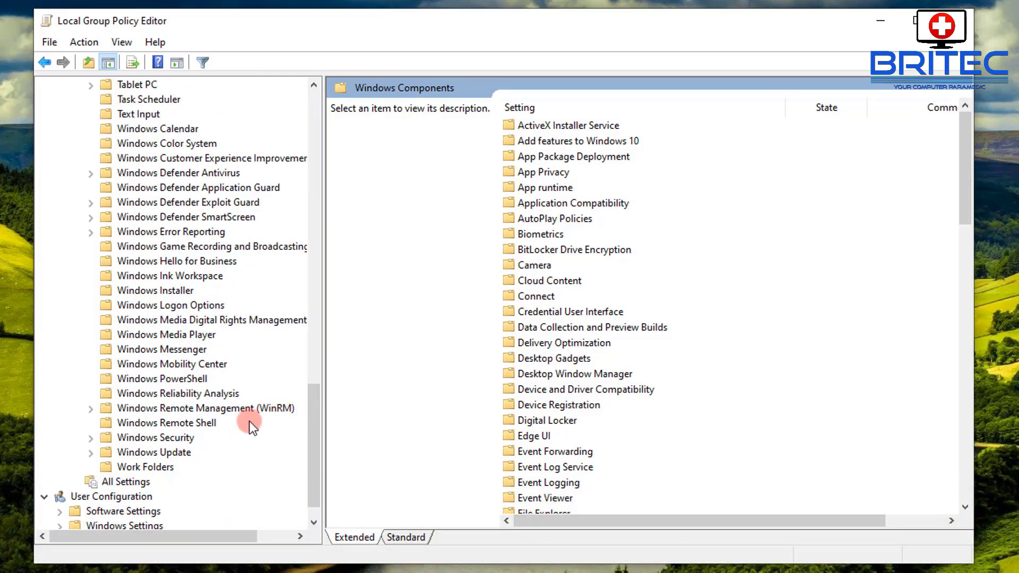
pyautogui.click(166, 450)
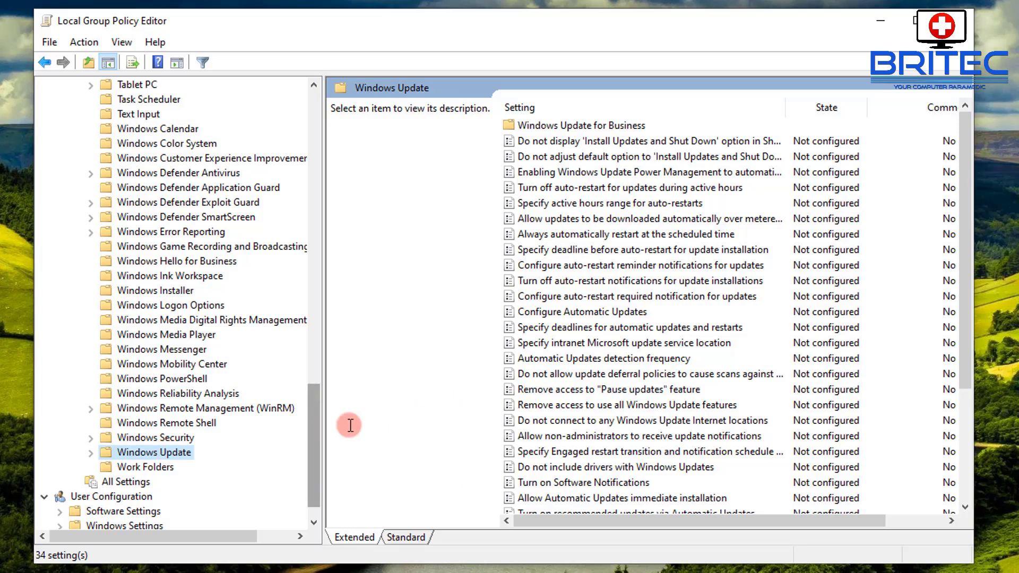
# Step: Open the Configure Automatic Updates policy dialog and move it fully onto the screen
pyautogui.click(593, 314)
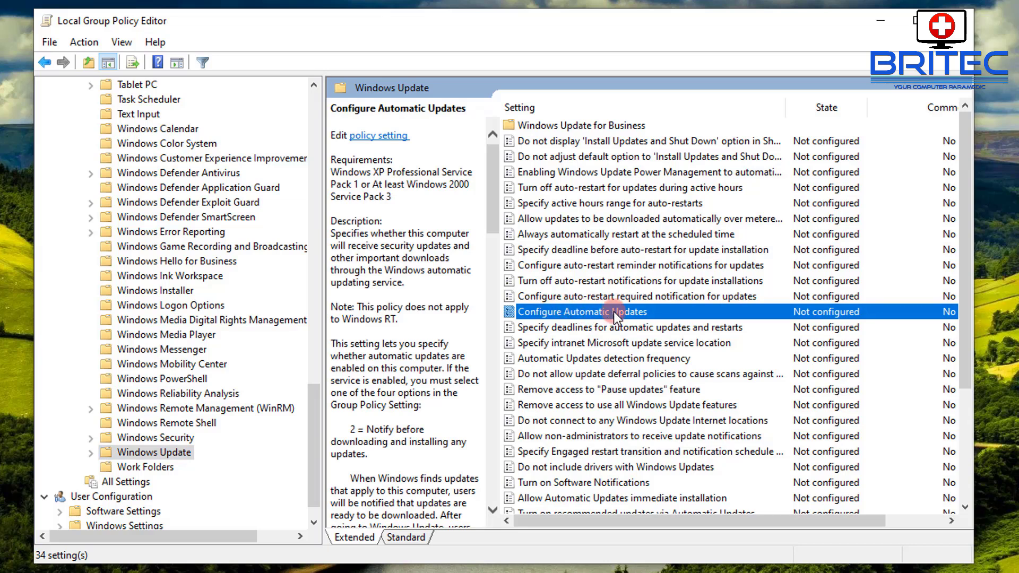
pyautogui.doubleClick(613, 311)
pyautogui.moveTo(82, 3); pyautogui.dragTo(551, 36)
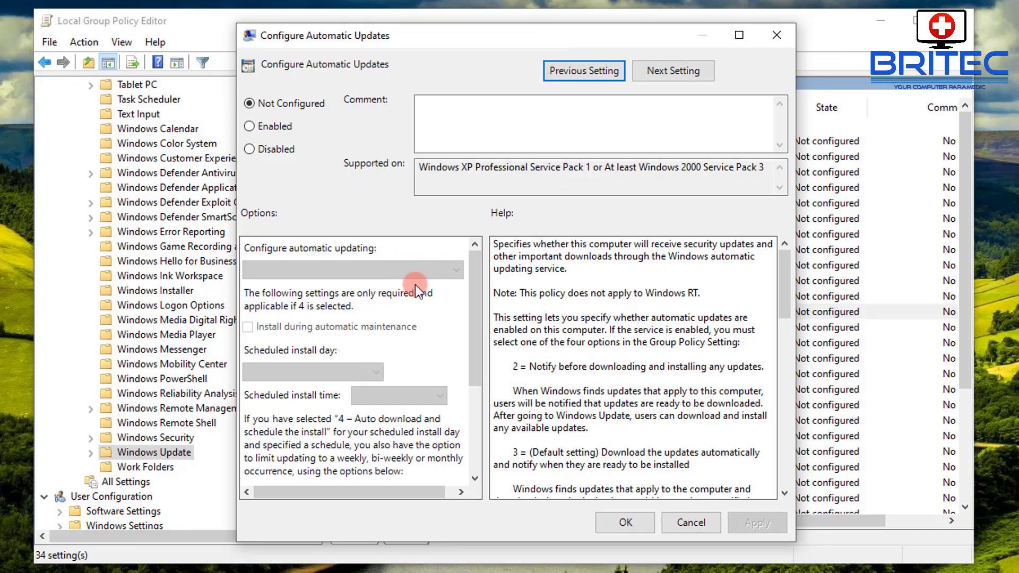
# Step: Enable Configure Automatic Updates with mode '5 - Allow local admin to choose setting'
pyautogui.click(249, 127)
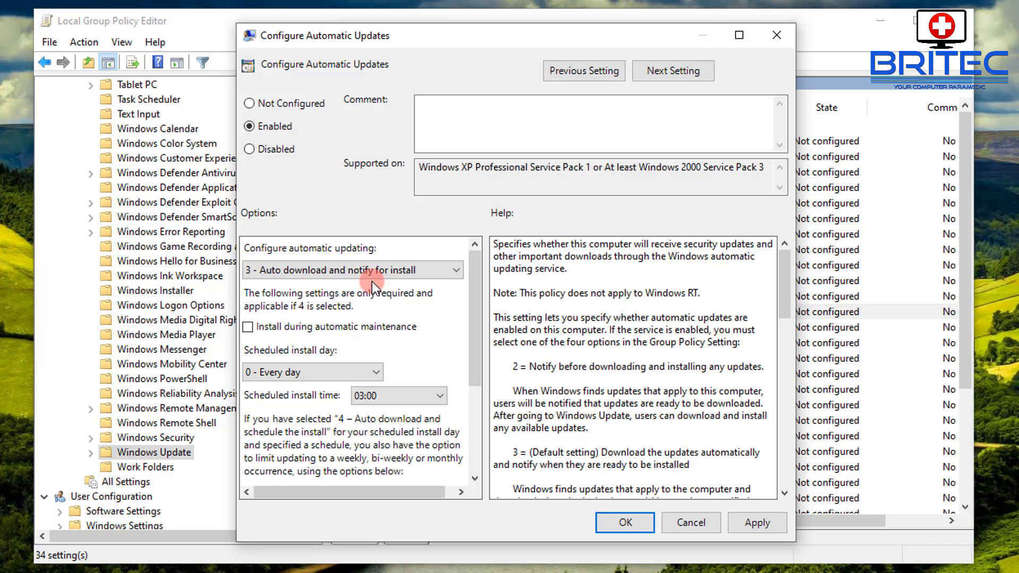
pyautogui.click(408, 272)
pyautogui.click(408, 273)
pyautogui.click(408, 273)
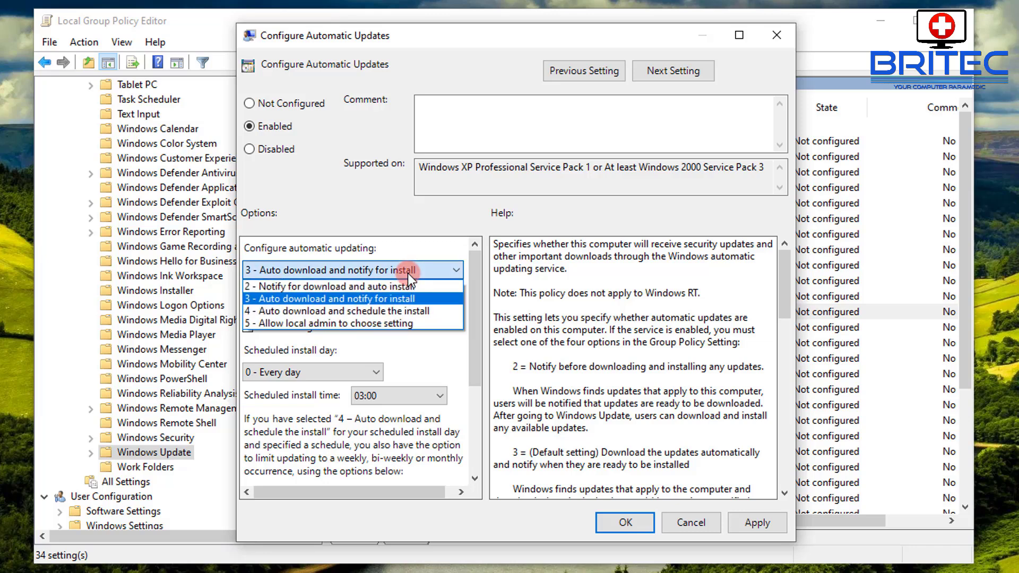
pyautogui.click(375, 323)
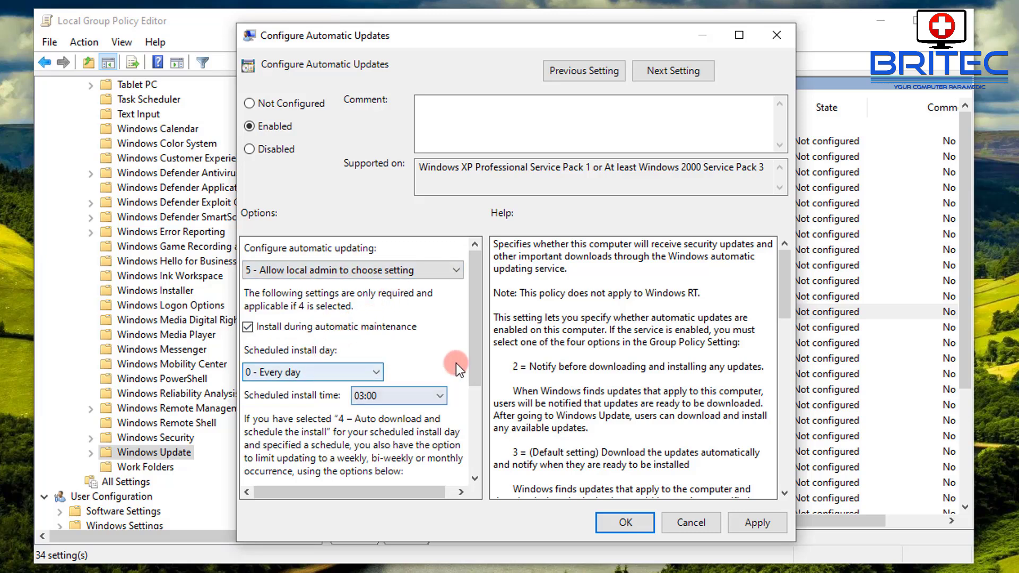
# Step: Keep install day '0 - Every day', confirm option 5, and close the dialog
pyautogui.moveTo(476, 333); pyautogui.dragTo(479, 422)
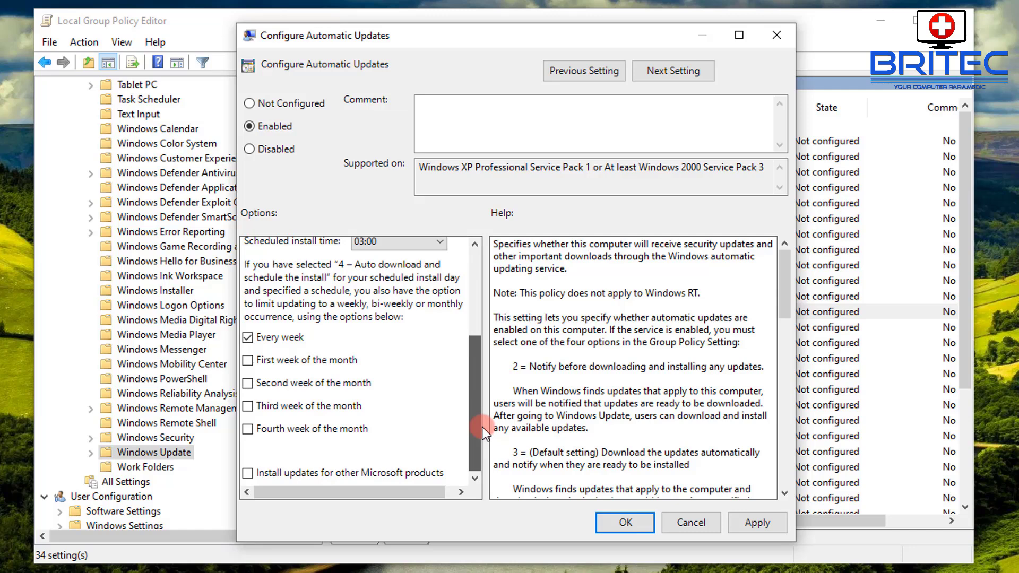
pyautogui.moveTo(482, 426); pyautogui.dragTo(485, 326)
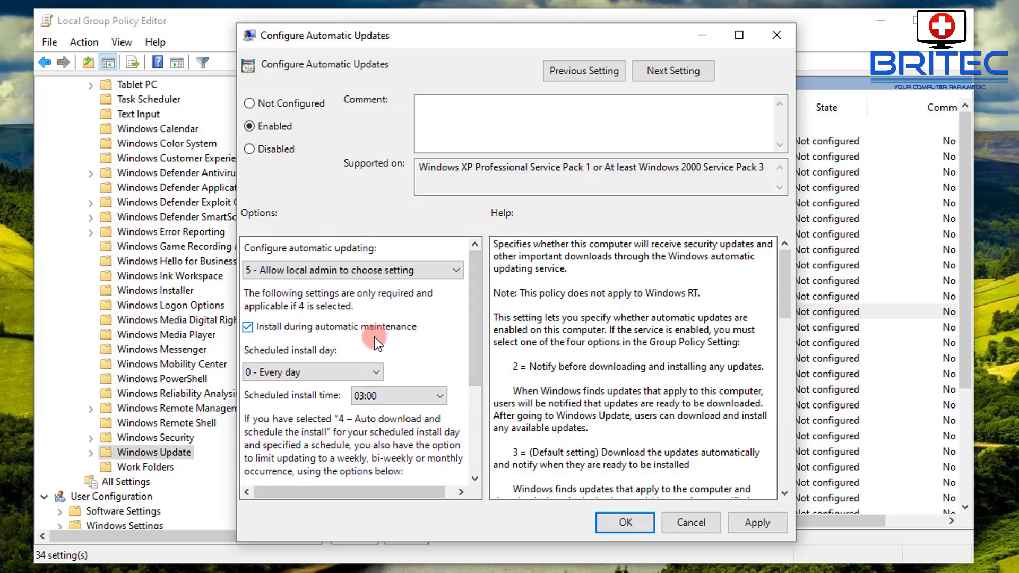
pyautogui.click(363, 370)
pyautogui.click(364, 372)
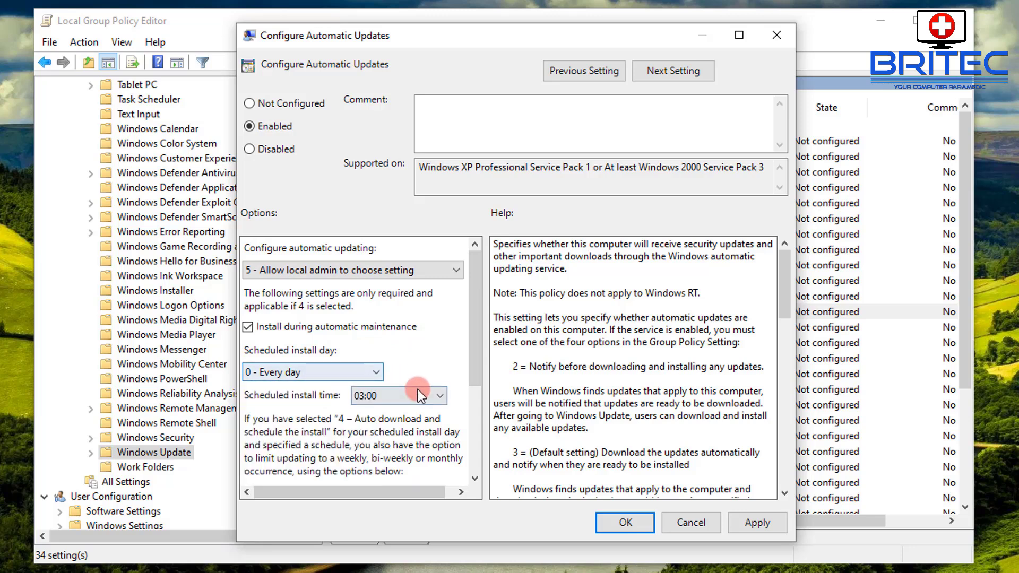
pyautogui.click(397, 269)
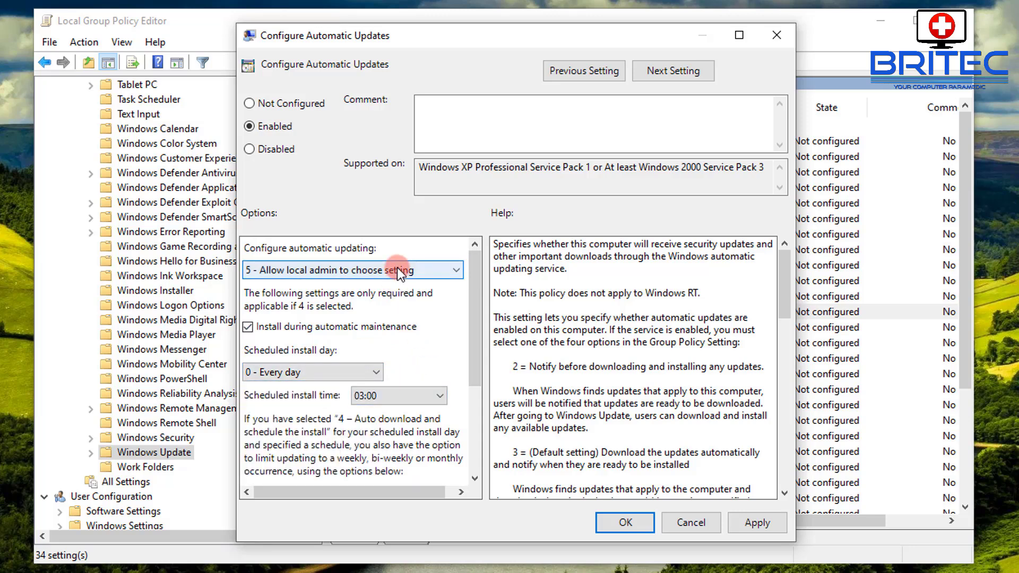
pyautogui.click(396, 267)
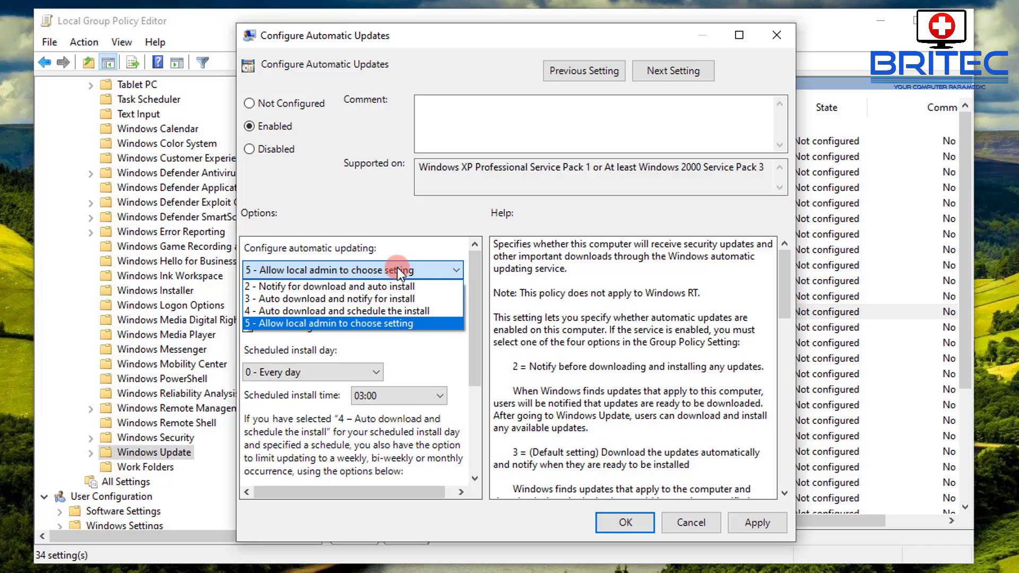
pyautogui.click(397, 268)
pyautogui.click(397, 268)
pyautogui.click(397, 268)
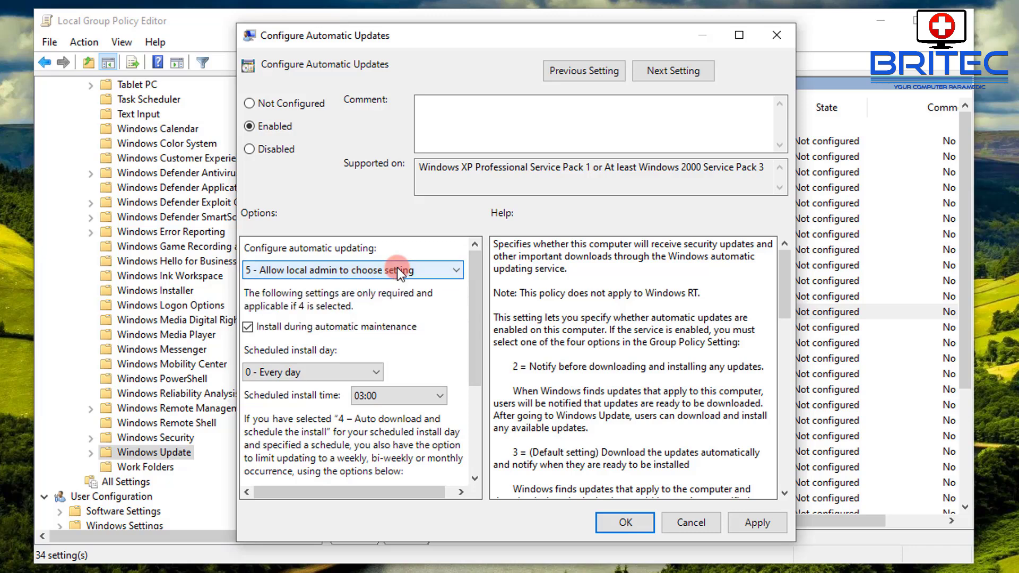
pyautogui.click(982, 481)
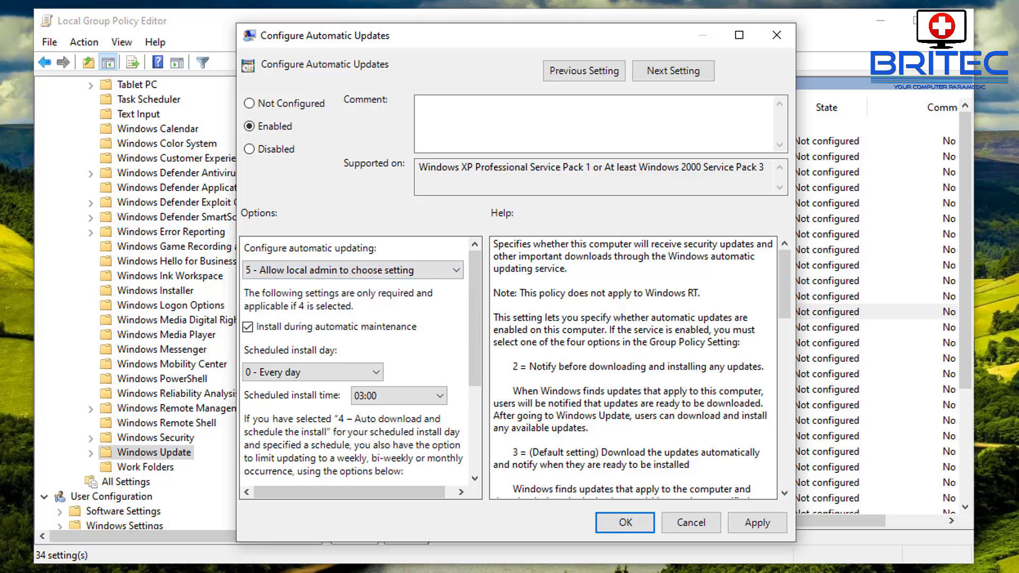
# Step: Return to the policy list and select 'Allow non-administrators to receive update notifications'
pyautogui.click(982, 445)
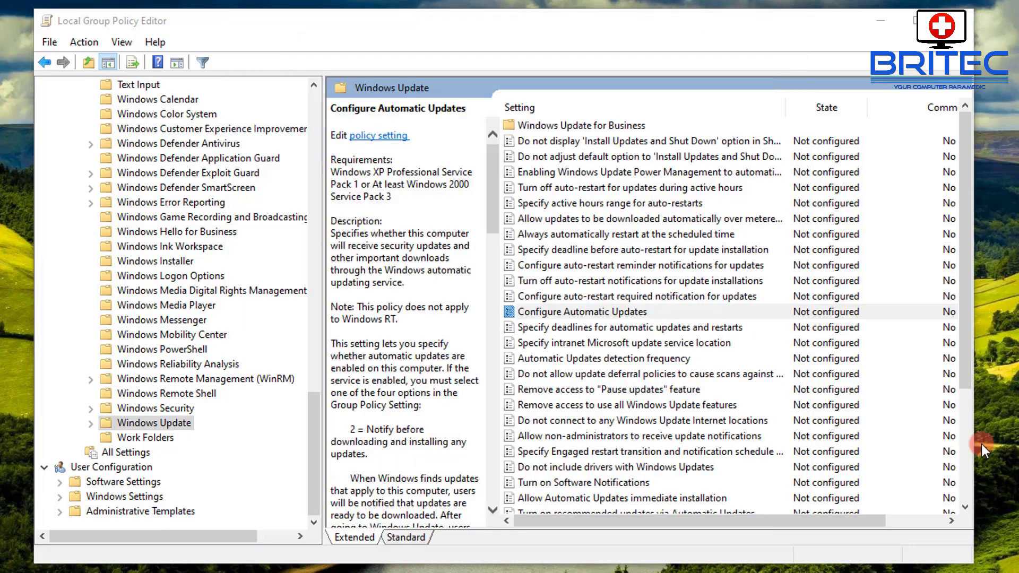
pyautogui.click(139, 423)
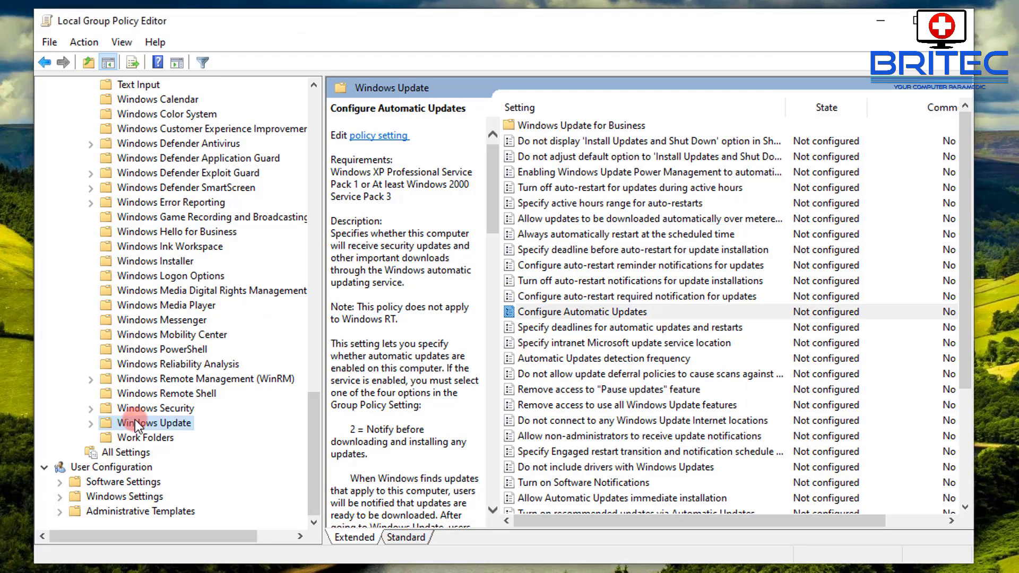
pyautogui.click(570, 311)
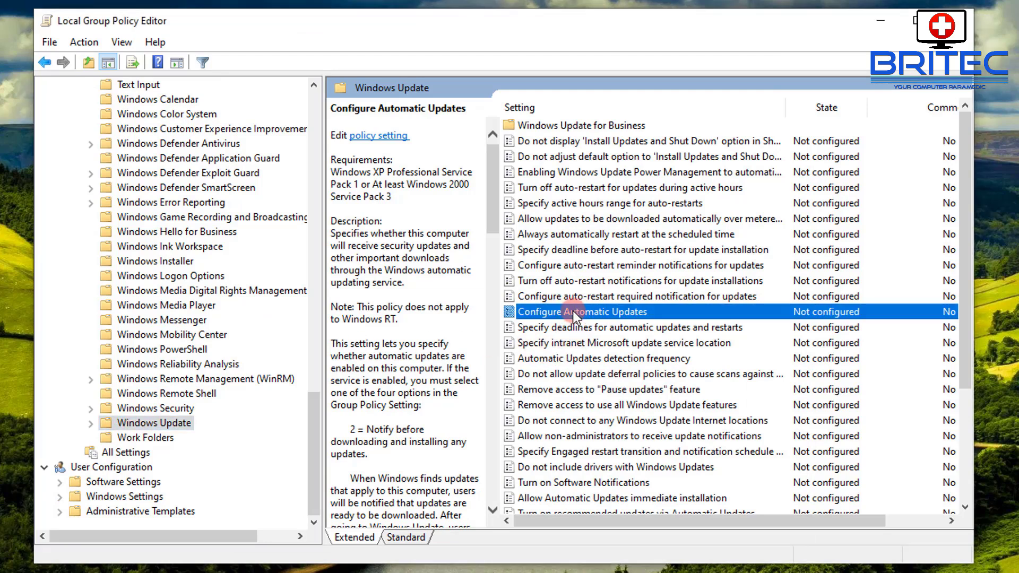
pyautogui.click(582, 438)
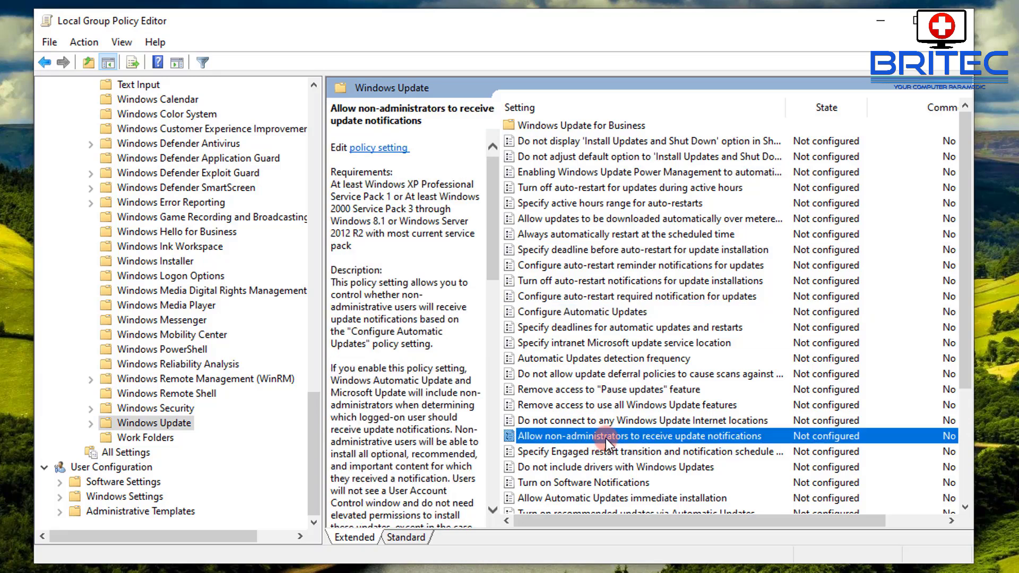
# Step: Enable 'Allow non-administrators to receive update notifications', apply it, and close the dialog
pyautogui.doubleClick(578, 437)
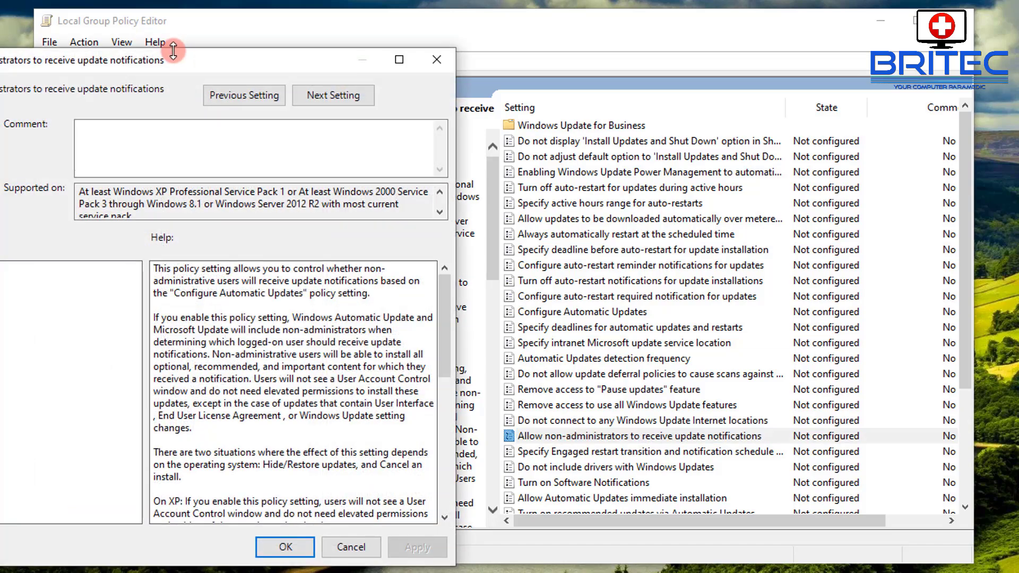
pyautogui.moveTo(208, 72); pyautogui.dragTo(505, 60)
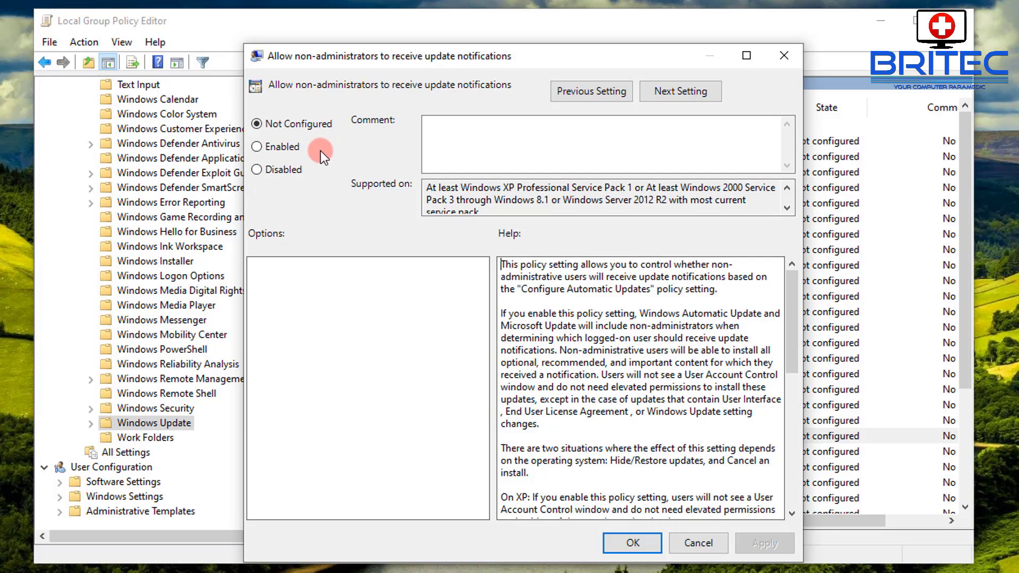
pyautogui.click(257, 147)
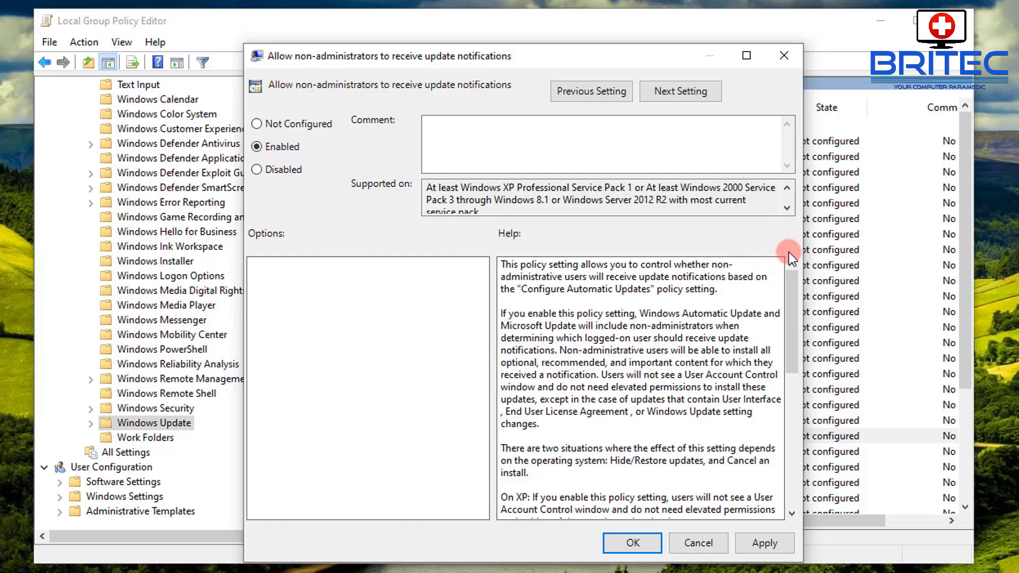
pyautogui.moveTo(793, 300); pyautogui.dragTo(799, 260)
pyautogui.click(467, 208)
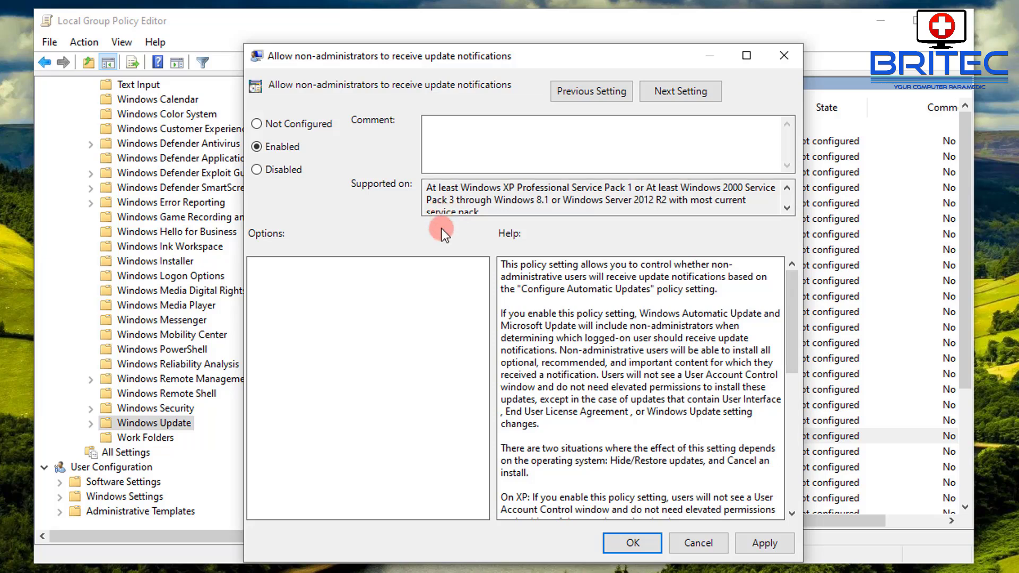
pyautogui.click(756, 544)
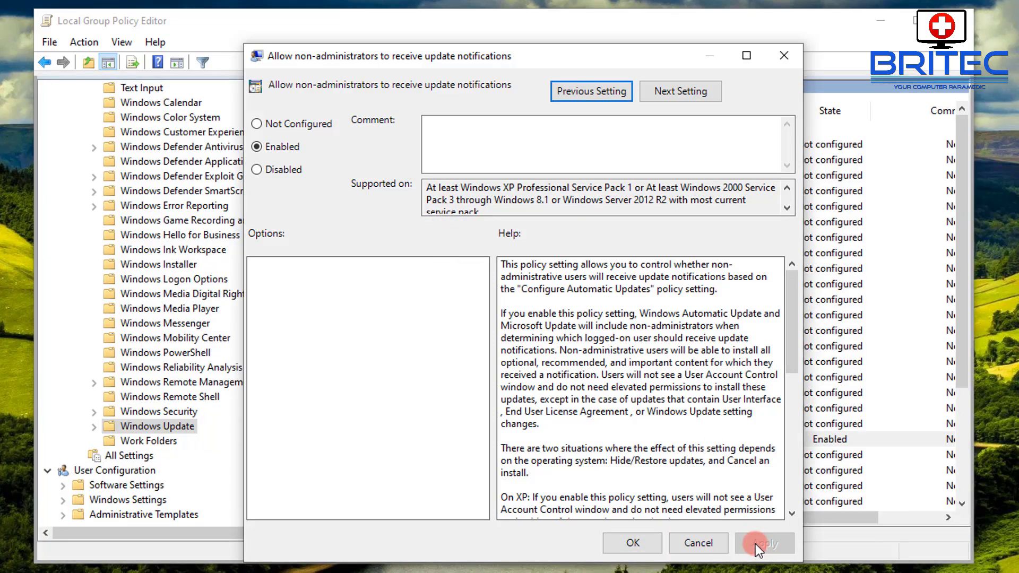
pyautogui.click(638, 544)
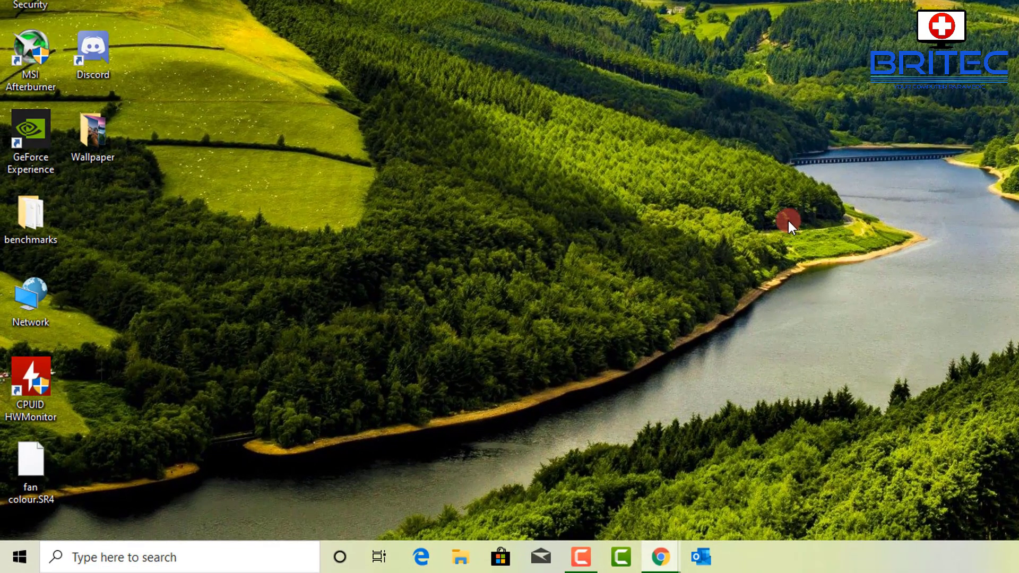
# Step: Search Windows for regedit and launch Registry Editor
pyautogui.click(198, 555)
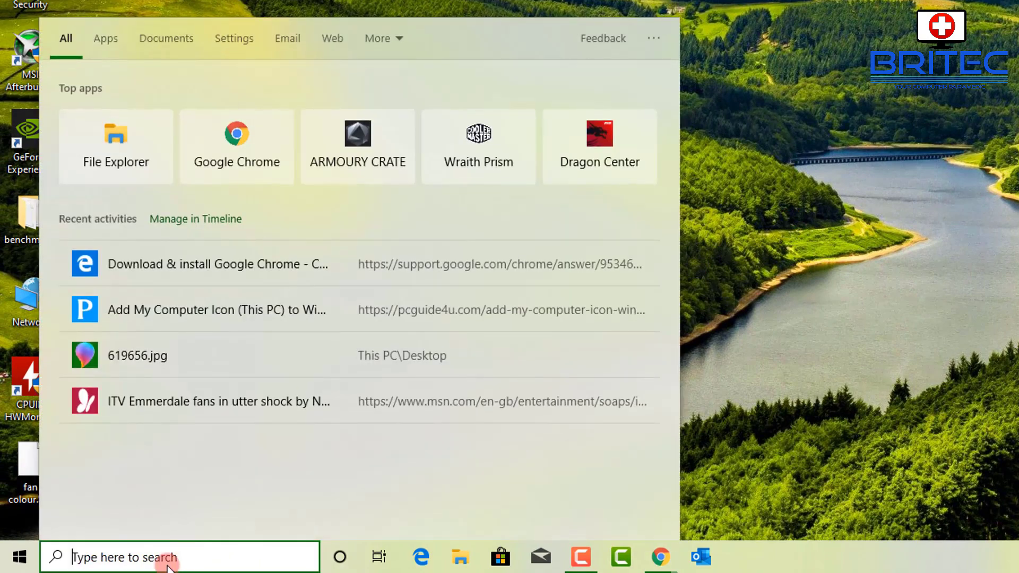
pyautogui.write('regedit')
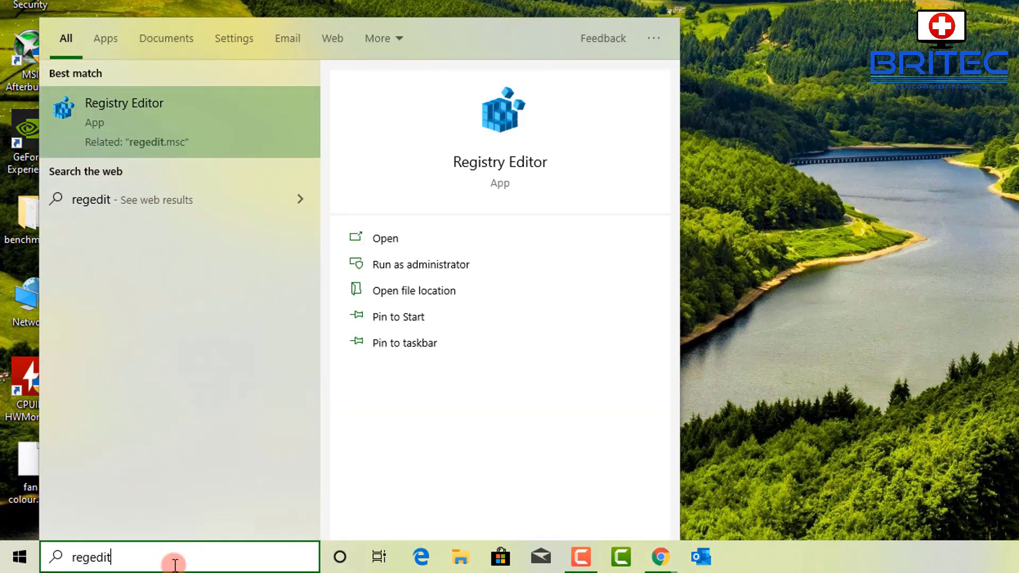
pyautogui.click(207, 129)
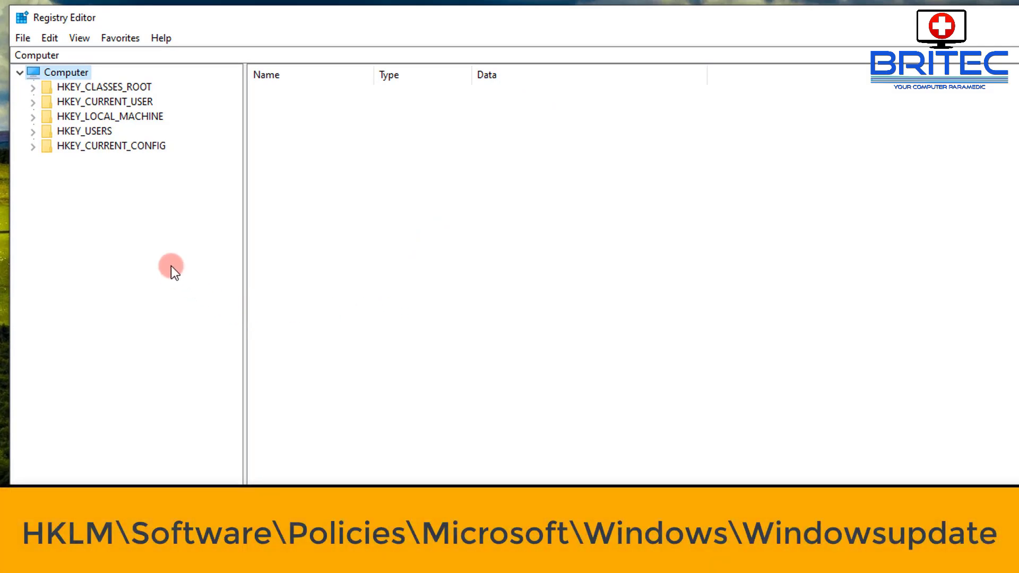
# Step: Expand HKEY_LOCAL_MACHINE > SOFTWARE > Policies in the registry tree
pyautogui.click(99, 118)
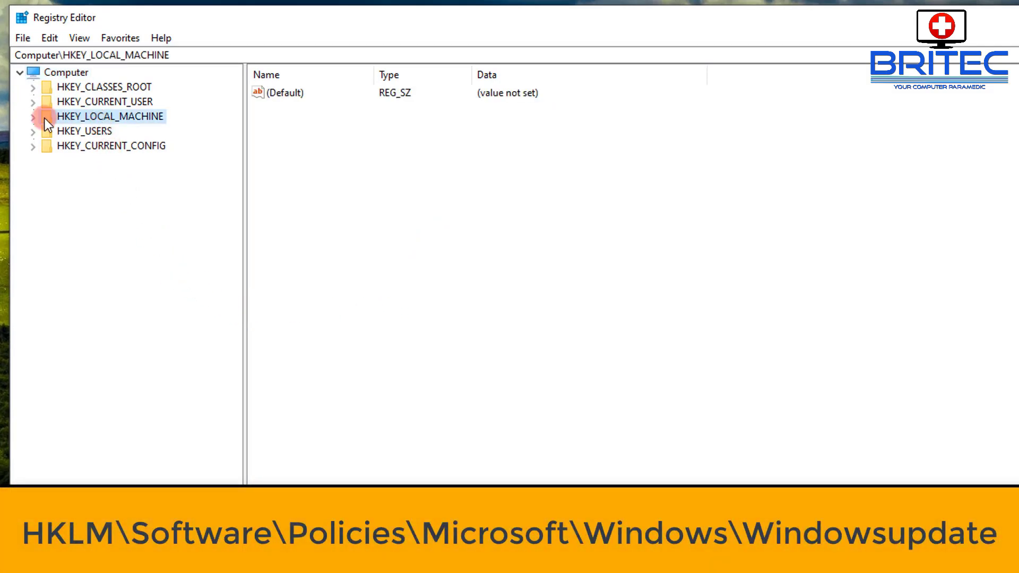
pyautogui.click(31, 117)
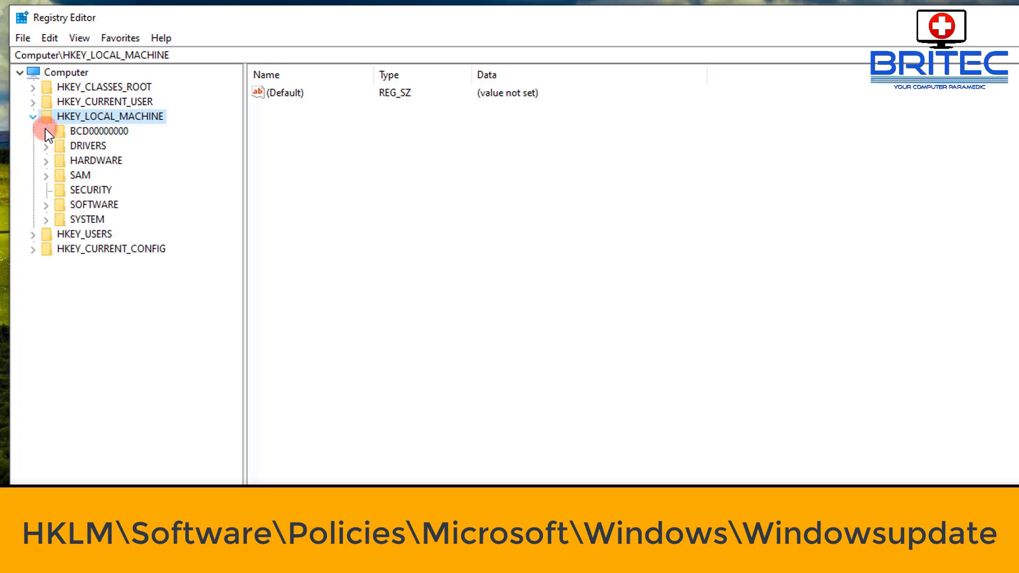
pyautogui.click(89, 206)
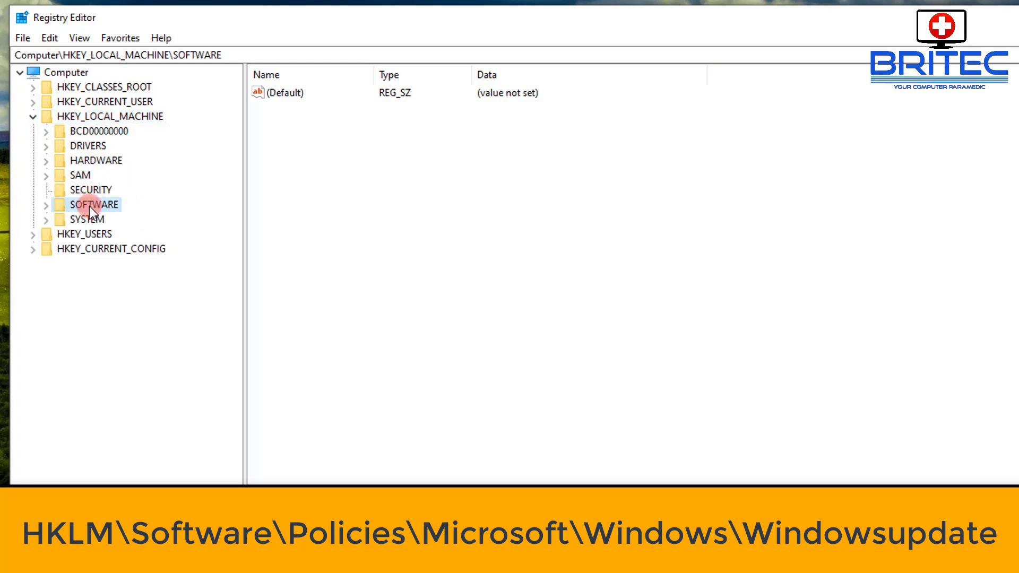
pyautogui.click(46, 207)
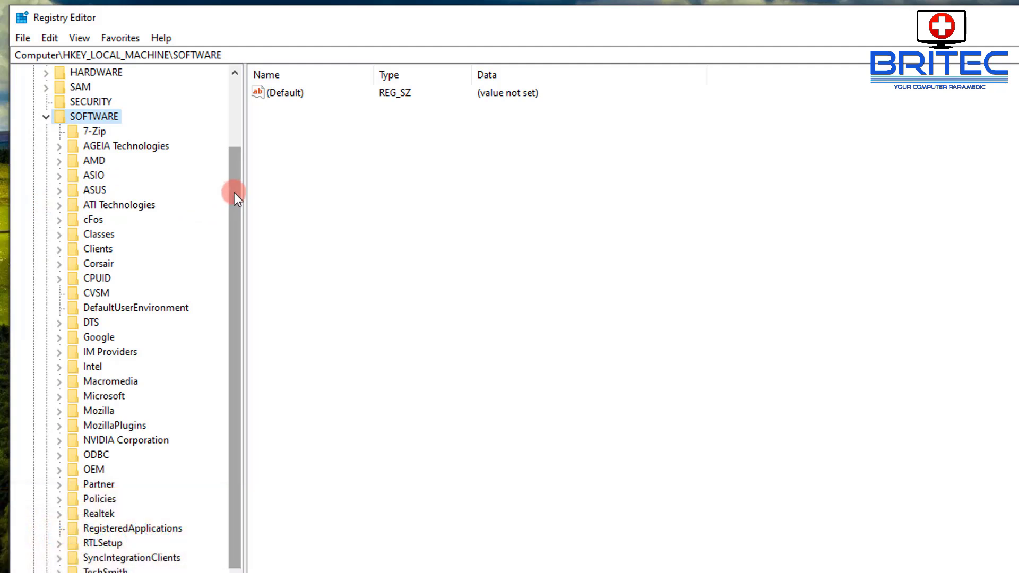
pyautogui.click(80, 499)
pyautogui.click(59, 499)
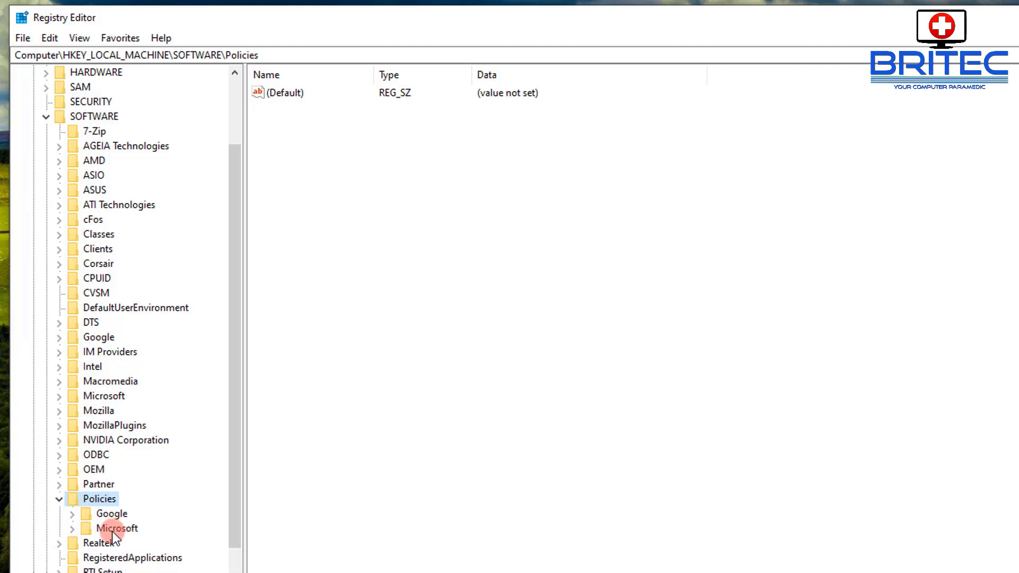
# Step: Expand Policies\Microsoft\Windows to list its subkeys
pyautogui.moveTo(229, 474); pyautogui.dragTo(231, 535)
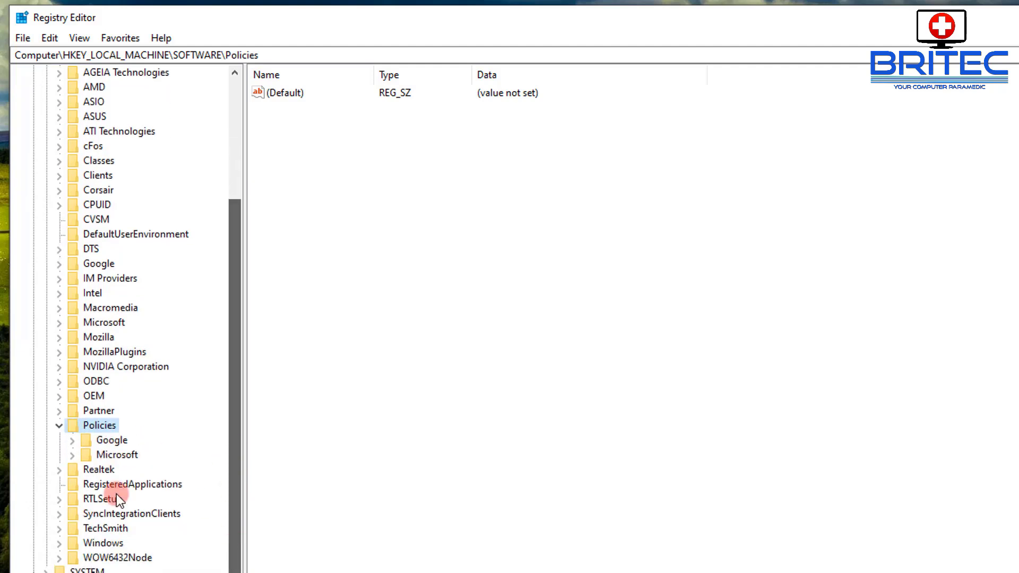
pyautogui.click(106, 455)
pyautogui.click(71, 455)
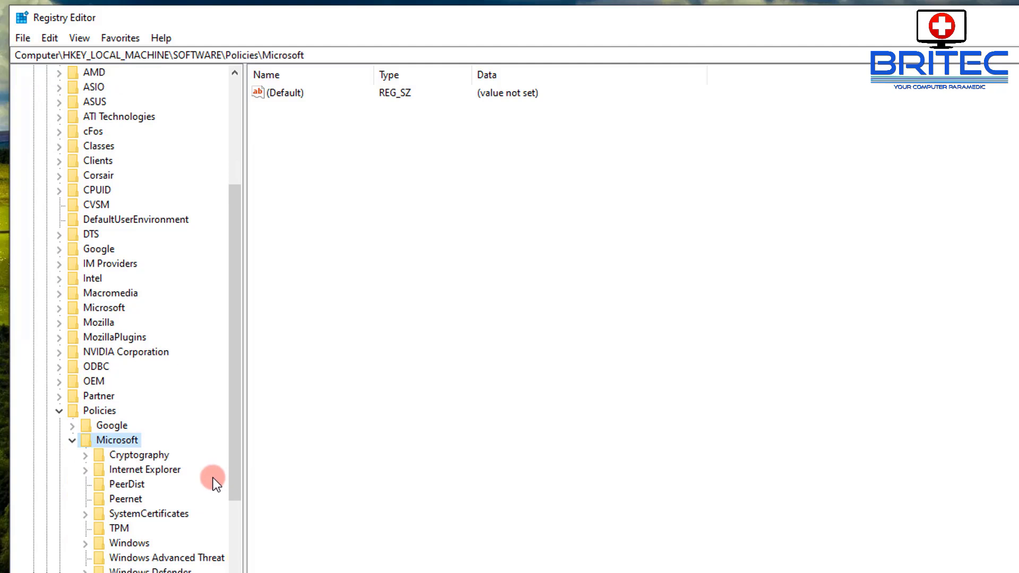
pyautogui.moveTo(231, 424); pyautogui.dragTo(183, 466)
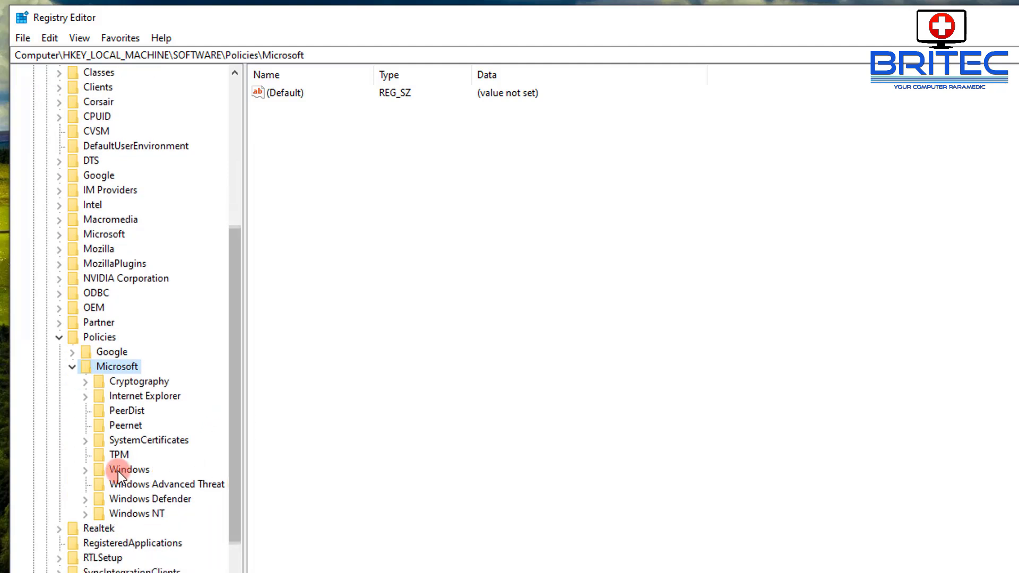
pyautogui.click(118, 470)
pyautogui.click(85, 471)
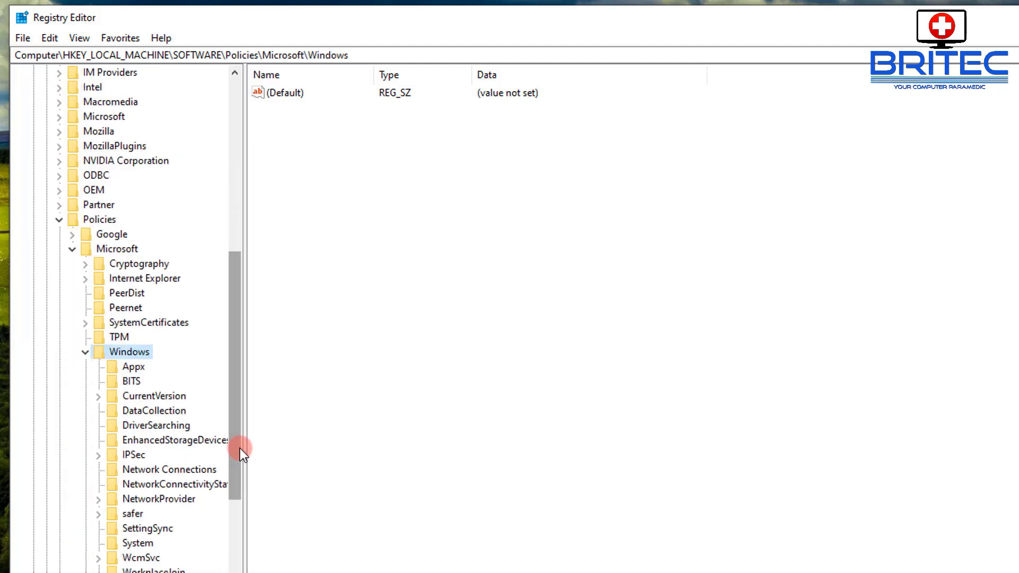
pyautogui.moveTo(234, 435); pyautogui.dragTo(242, 469)
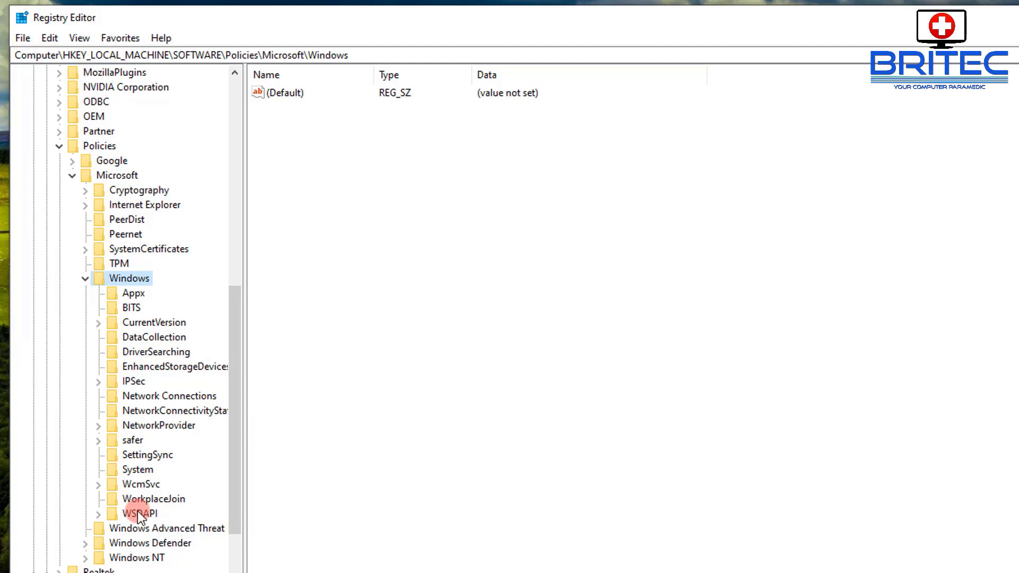
# Step: Create a new key named WindowsUpdate under Policies\Microsoft\Windows and select it
pyautogui.rightClick(129, 278)
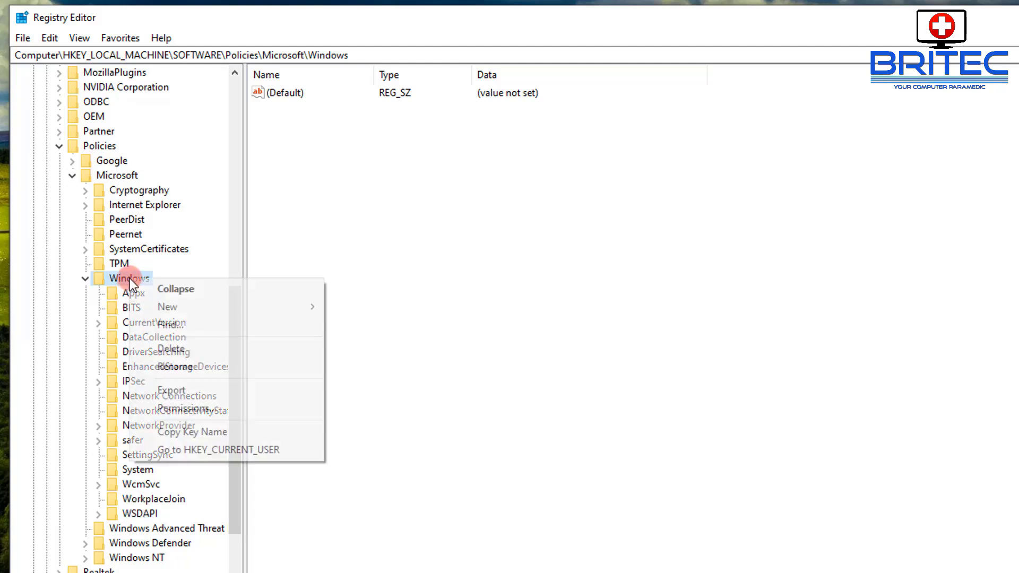
pyautogui.moveTo(224, 306)
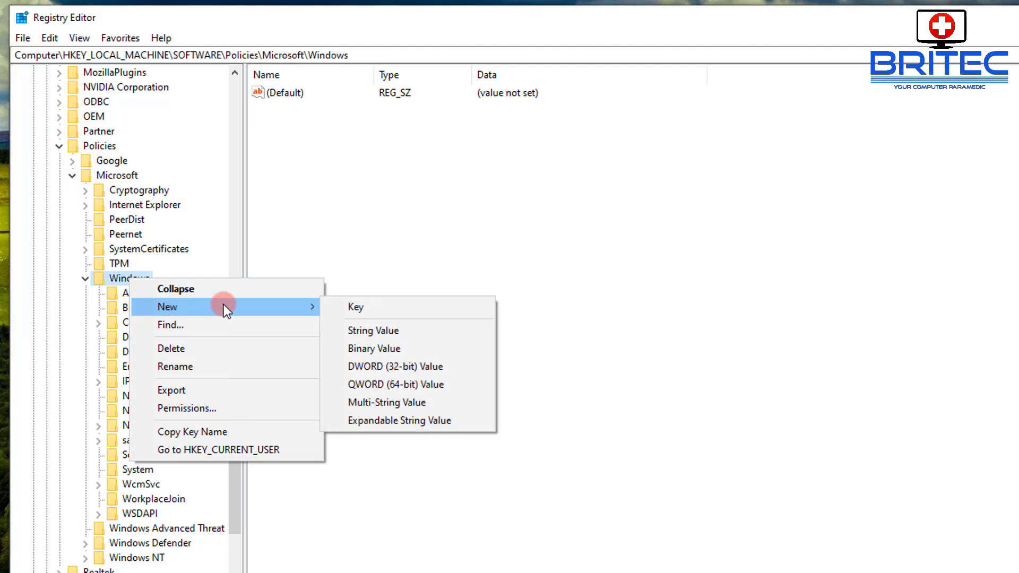
pyautogui.click(366, 308)
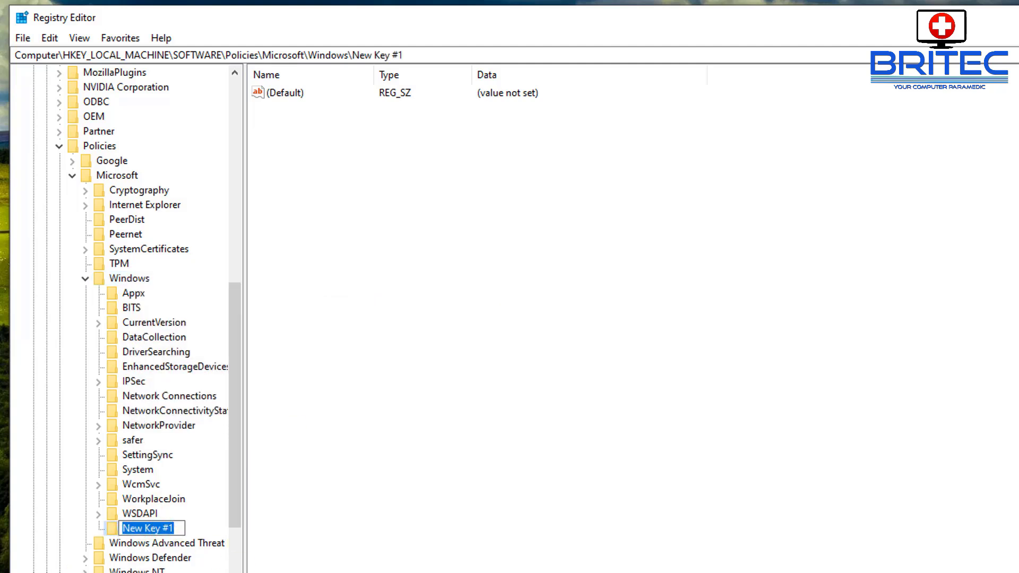
pyautogui.write('Wi')
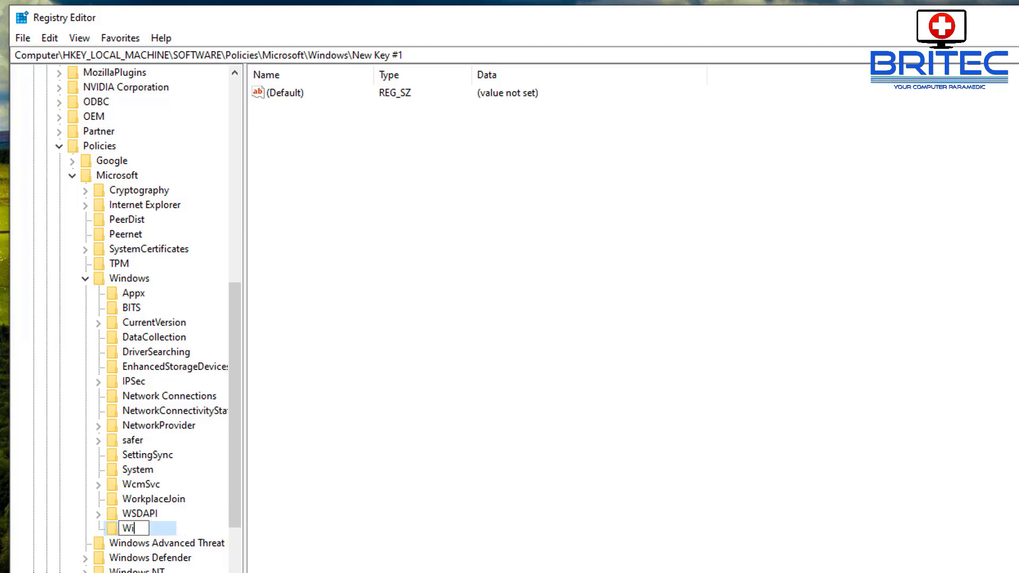
pyautogui.write('ndowsUpdate')
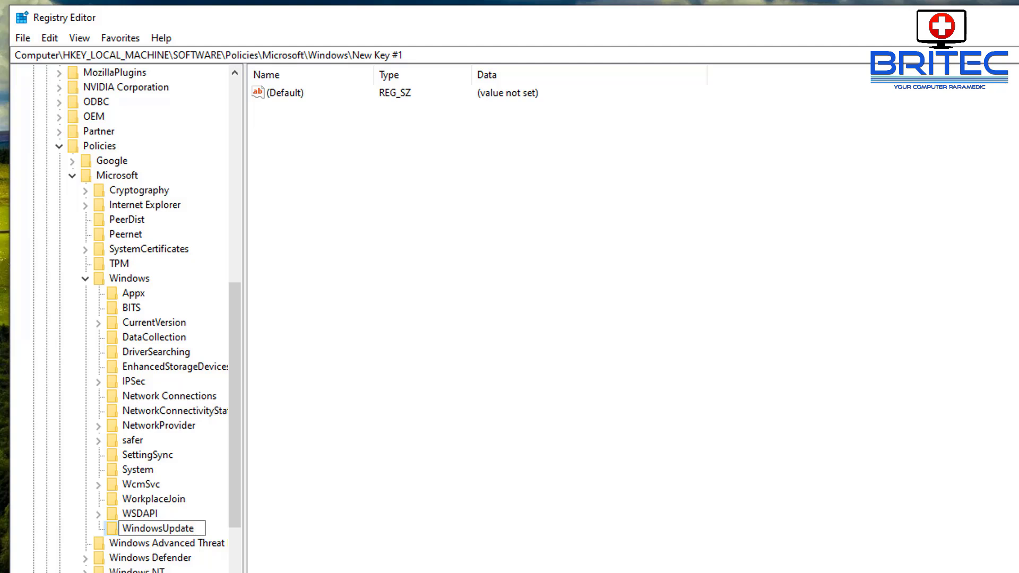
pyautogui.click(213, 527)
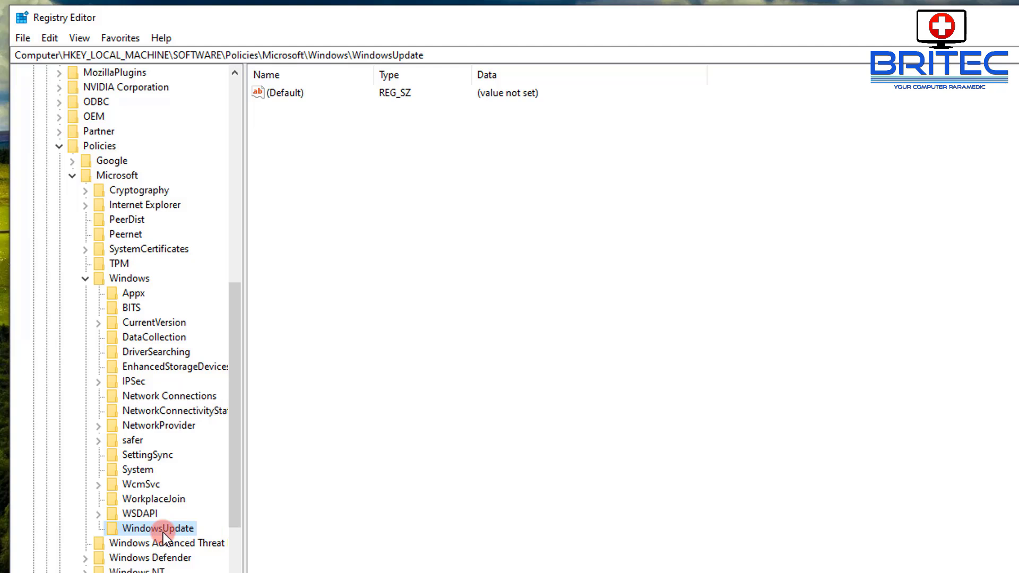
# Step: Add a DWORD (32-bit) value named ElevateNonAdmins to the WindowsUpdate key
pyautogui.click(336, 198)
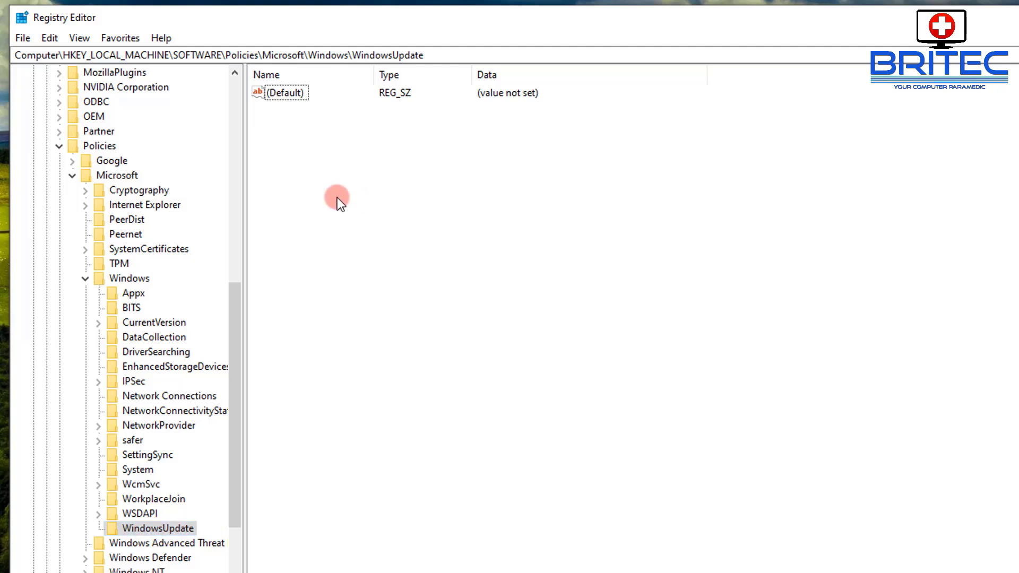
pyautogui.rightClick(377, 172)
pyautogui.moveTo(439, 186)
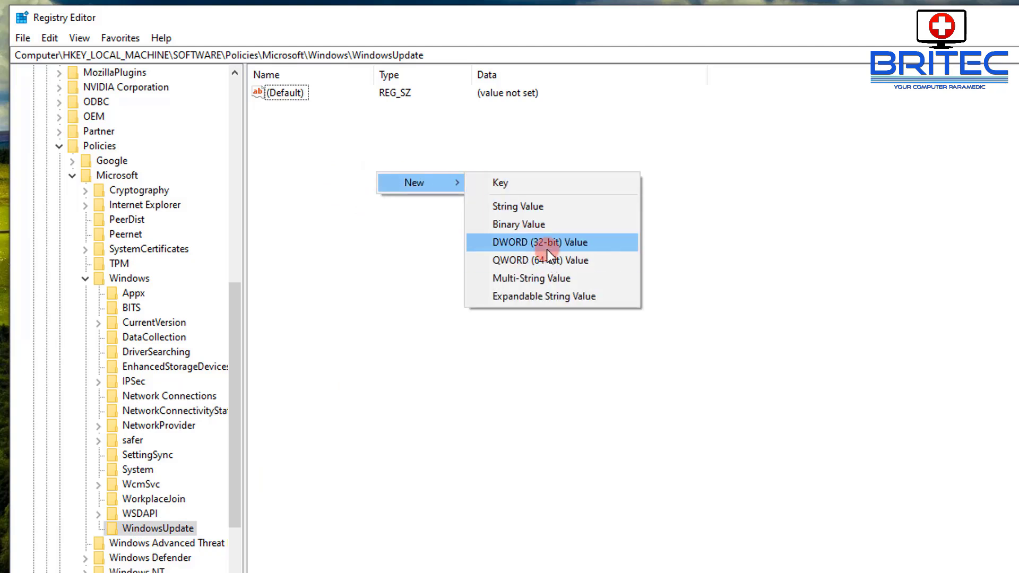
pyautogui.click(534, 243)
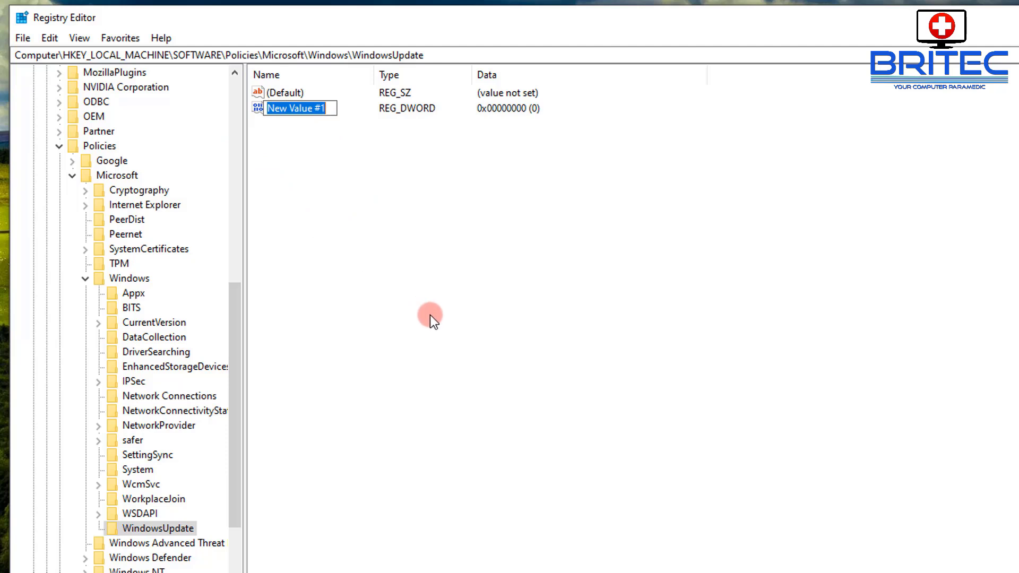
pyautogui.write('El')
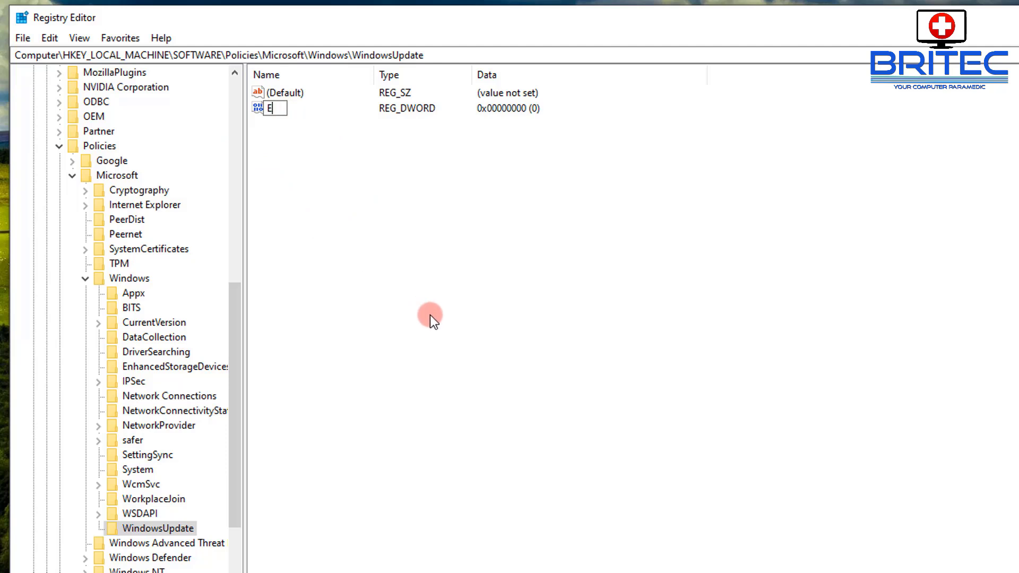
pyautogui.write('evateNonAdmins')
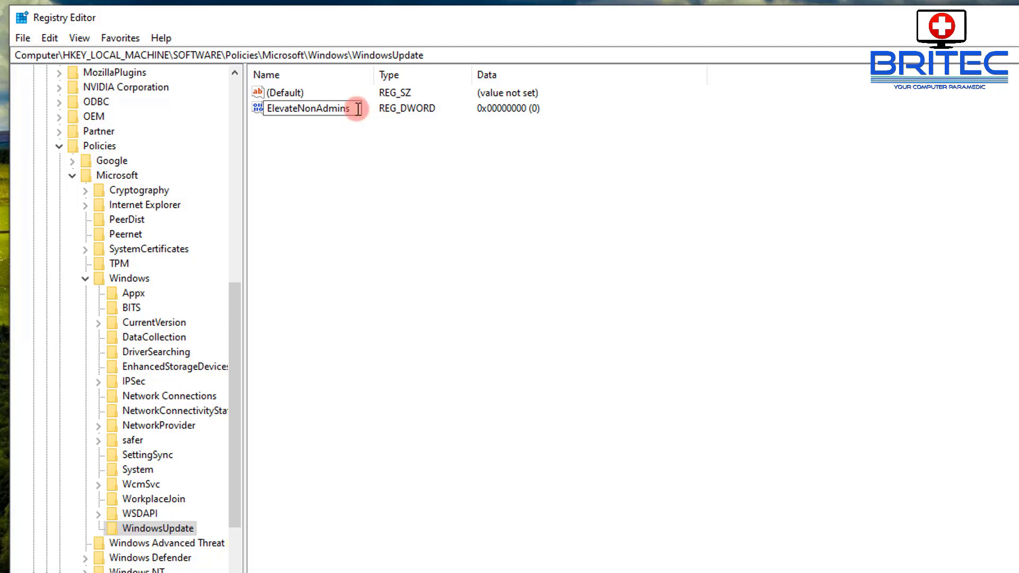
pyautogui.press('Return')
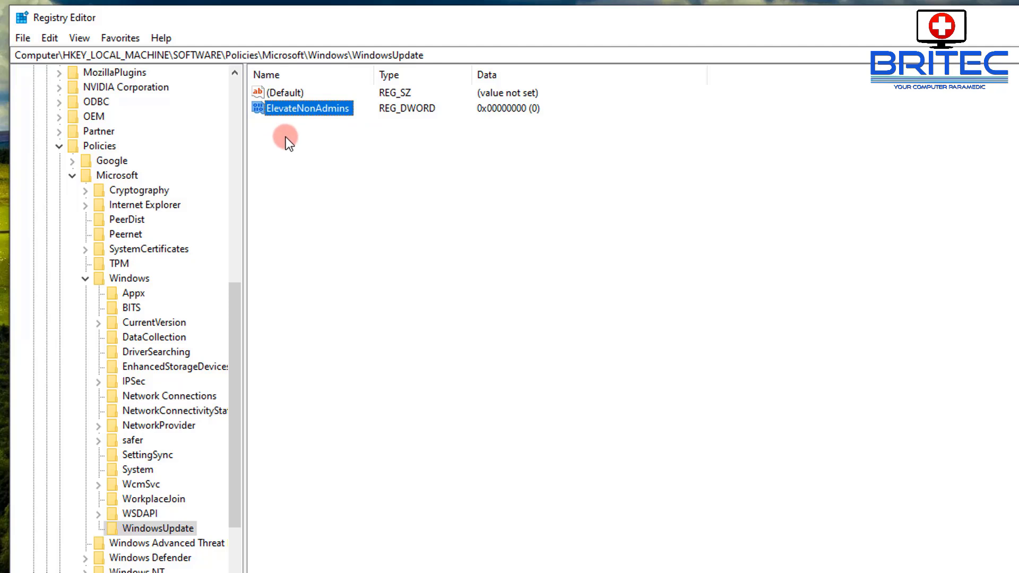
# Step: Set the ElevateNonAdmins value data to 1 and save it
pyautogui.doubleClick(288, 110)
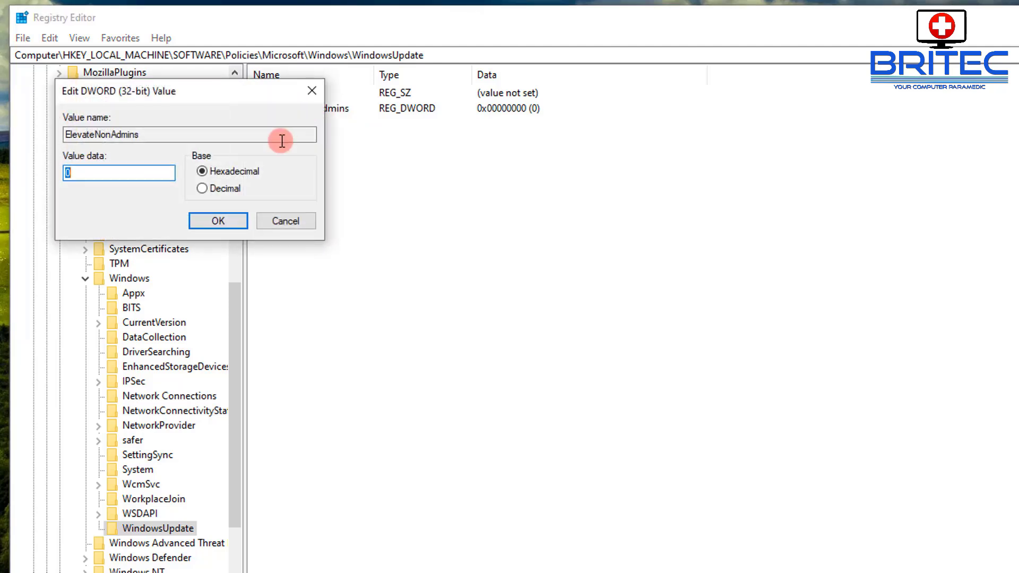
pyautogui.write('1')
pyautogui.click(218, 221)
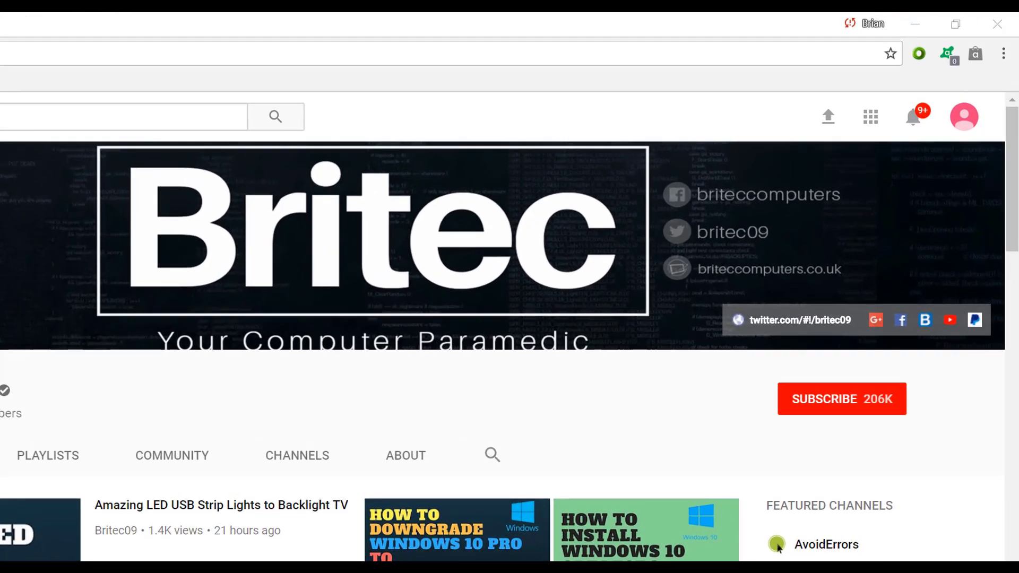
# Step: Subscribe to the Britec YouTube channel so the page shows SUBSCRIBED
pyautogui.click(853, 411)
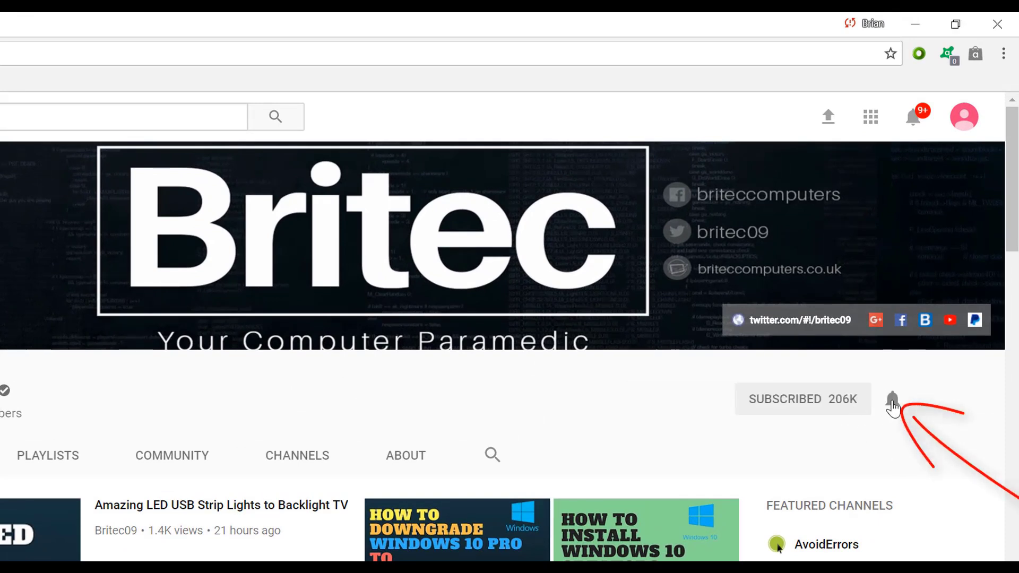